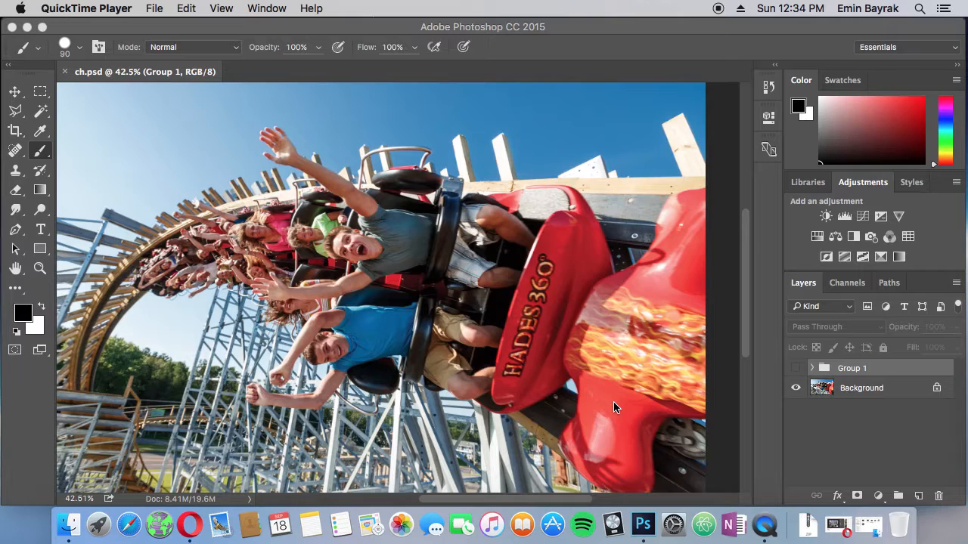
Duplicate the Background layer and hide the original Background layer
{"action": "left_click", "coordinate": [827, 398]}
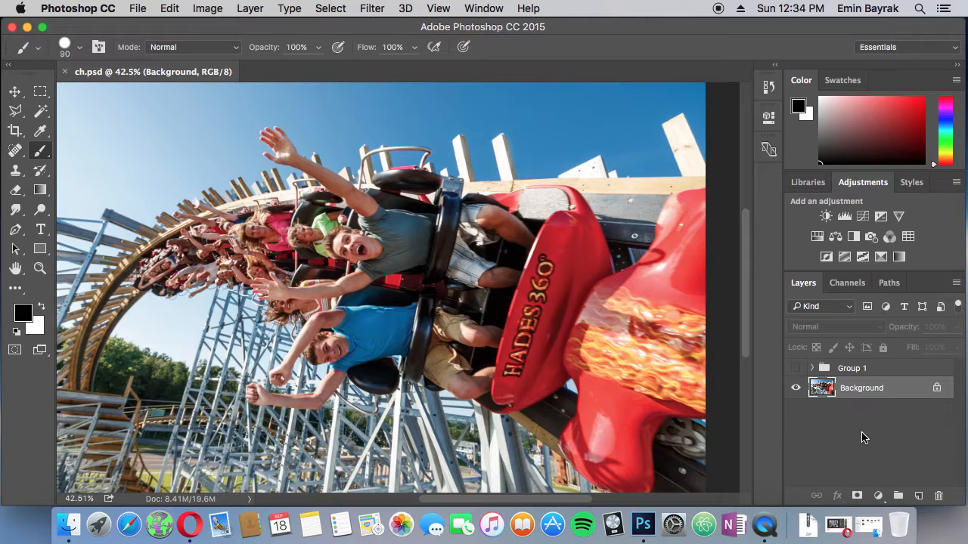
{"action": "key", "text": "super+j"}
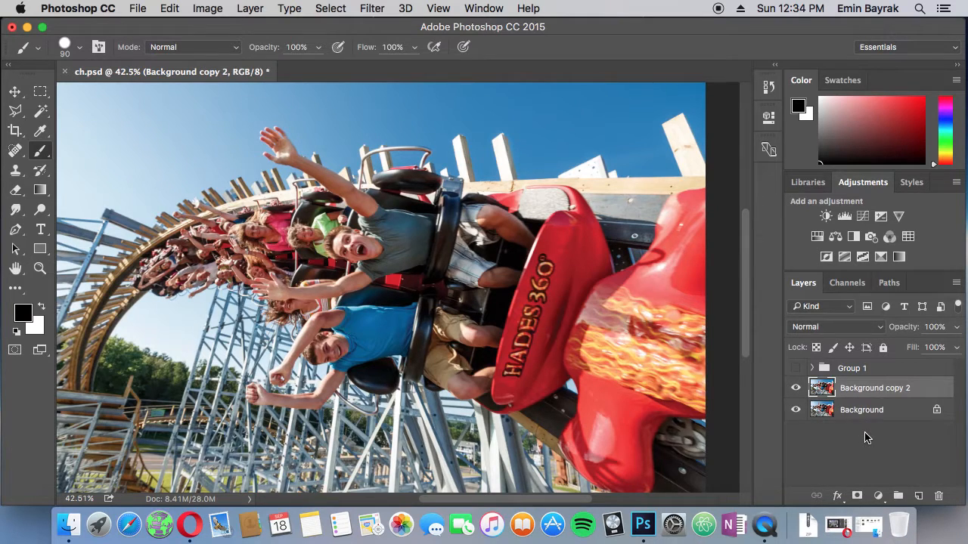
{"action": "left_click", "coordinate": [796, 410]}
Set the foreground color to a bright red
{"action": "left_click", "coordinate": [23, 312]}
{"action": "left_click_drag", "start_coordinate": [594, 229], "coordinate": [604, 199]}
{"action": "left_click", "coordinate": [735, 186]}
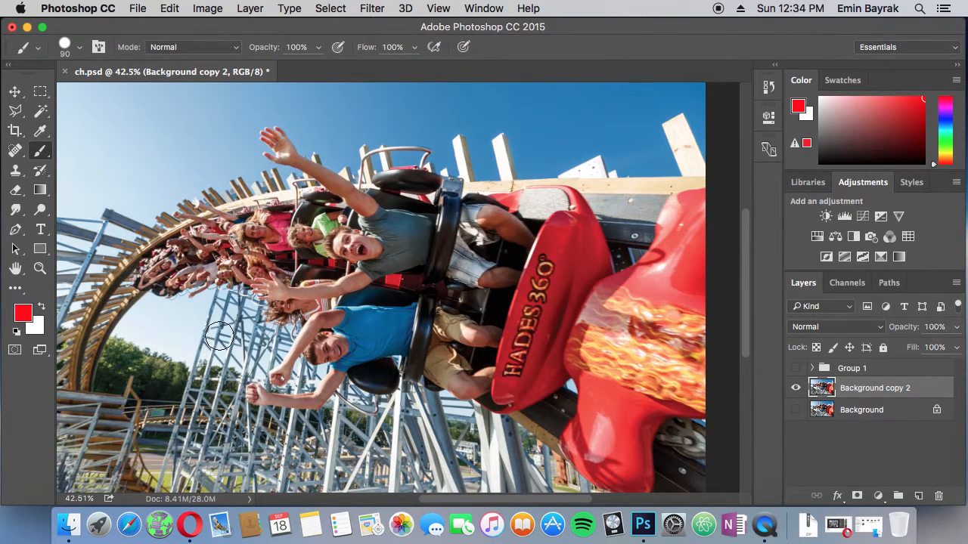
Reset the colors to default black and white and swap them repeatedly, ending with black as the foreground
{"action": "key", "text": "d"}
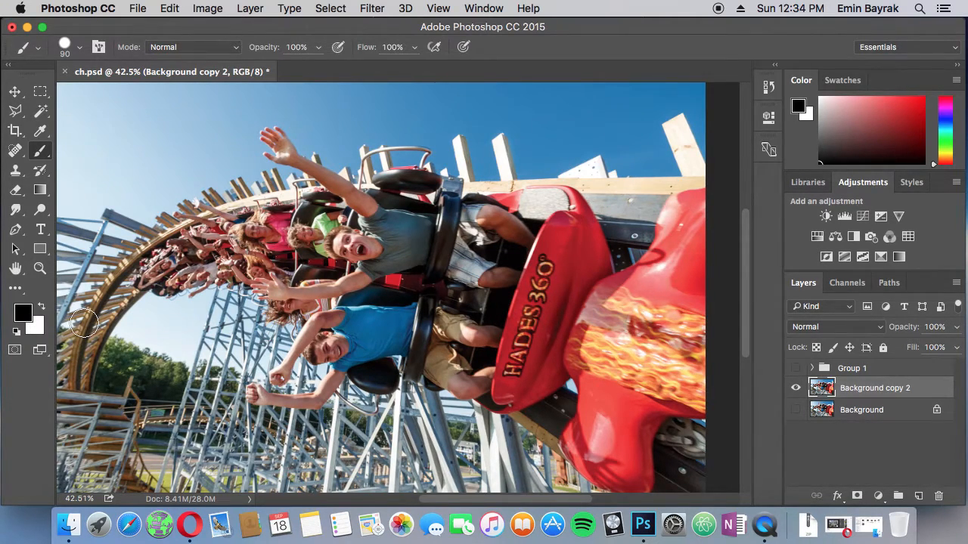
{"action": "key", "text": "x"}
{"action": "key", "text": "x"}
{"action": "key", "text": "x"}
{"action": "key", "text": "x"}
{"action": "key", "text": "x"}
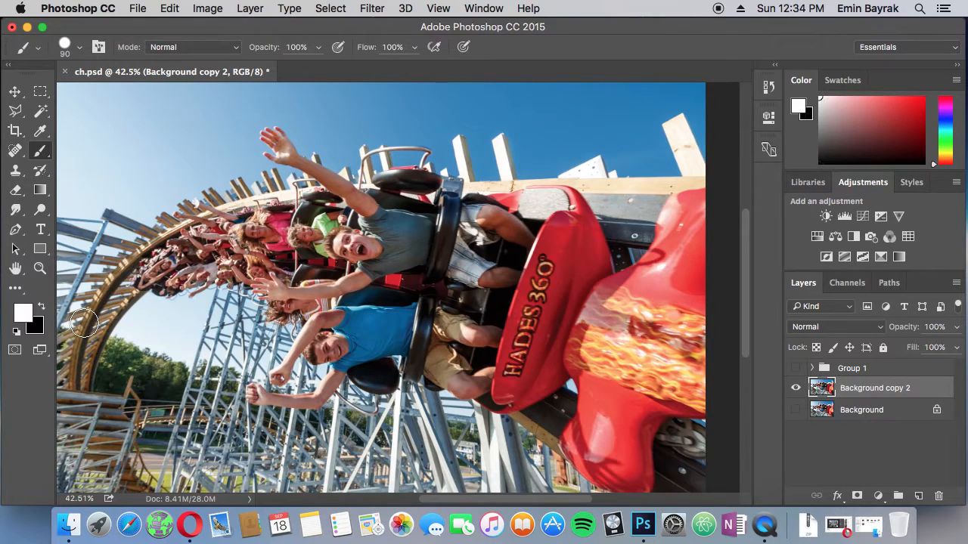
{"action": "key", "text": "x"}
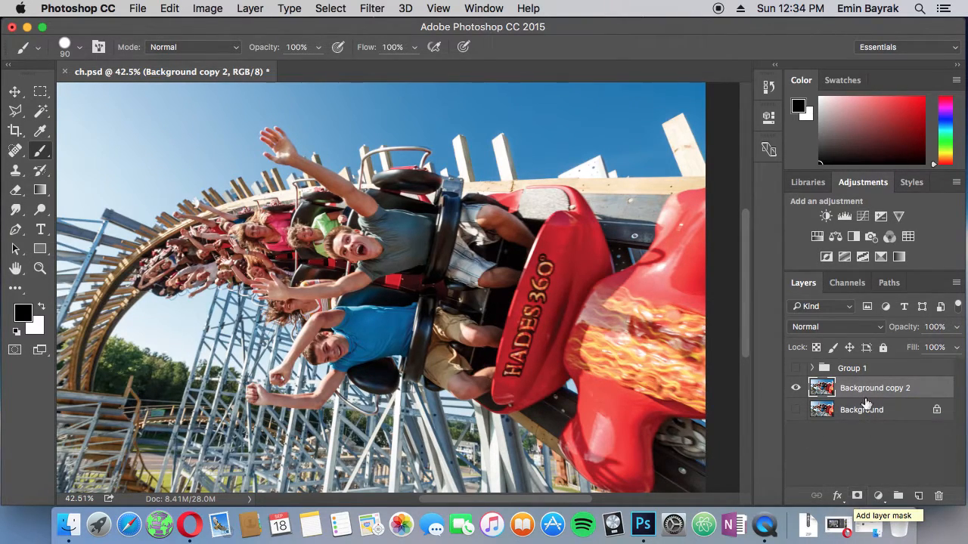
Add a layer mask to the duplicated layer and paint black to hide the wheel and track around the red car's lower front
{"action": "left_click", "coordinate": [856, 496]}
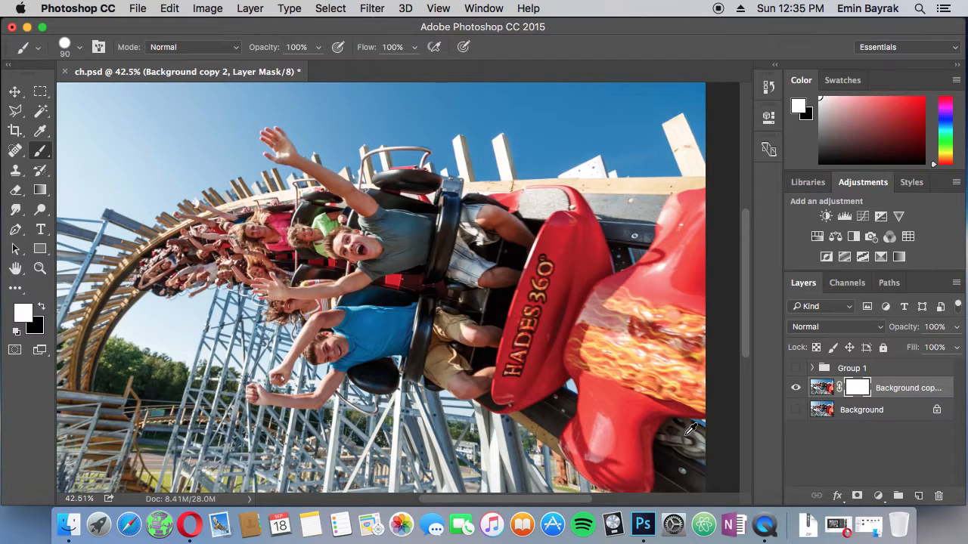
{"action": "scroll", "coordinate": [691, 430], "scroll_direction": "up", "scroll_amount": 10}
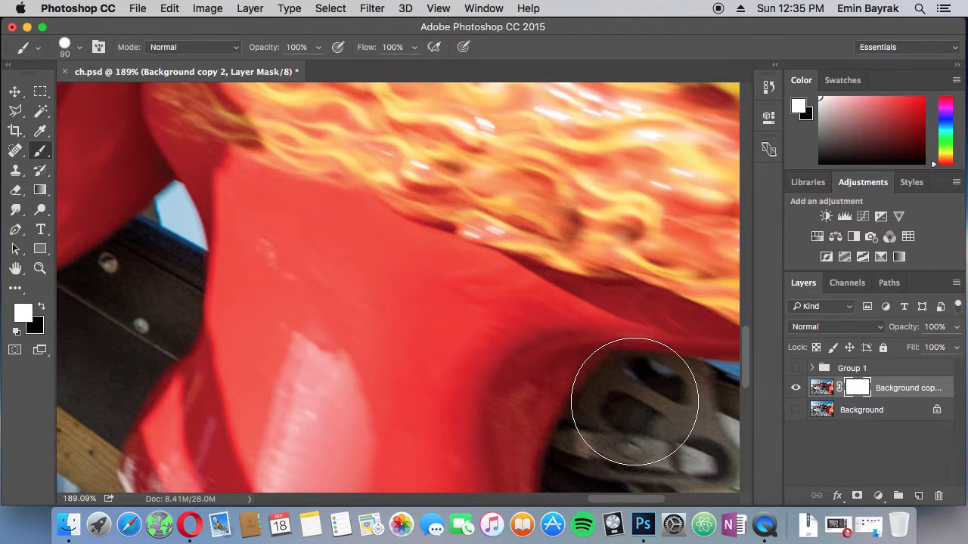
{"action": "key", "text": "space"}
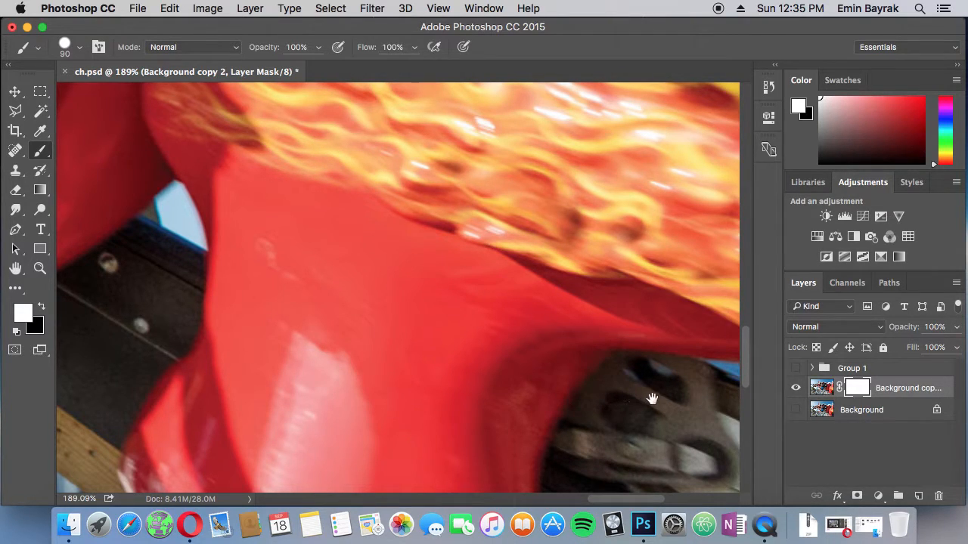
{"action": "mouse_move", "coordinate": [652, 398]}
{"action": "left_mouse_down"}
{"action": "mouse_move", "coordinate": [590, 324]}
{"action": "mouse_move", "coordinate": [594, 262]}
{"action": "mouse_move", "coordinate": [612, 291]}
{"action": "mouse_move", "coordinate": [637, 287]}
{"action": "mouse_move", "coordinate": [627, 345]}
{"action": "mouse_move", "coordinate": [606, 344]}
{"action": "left_mouse_up"}
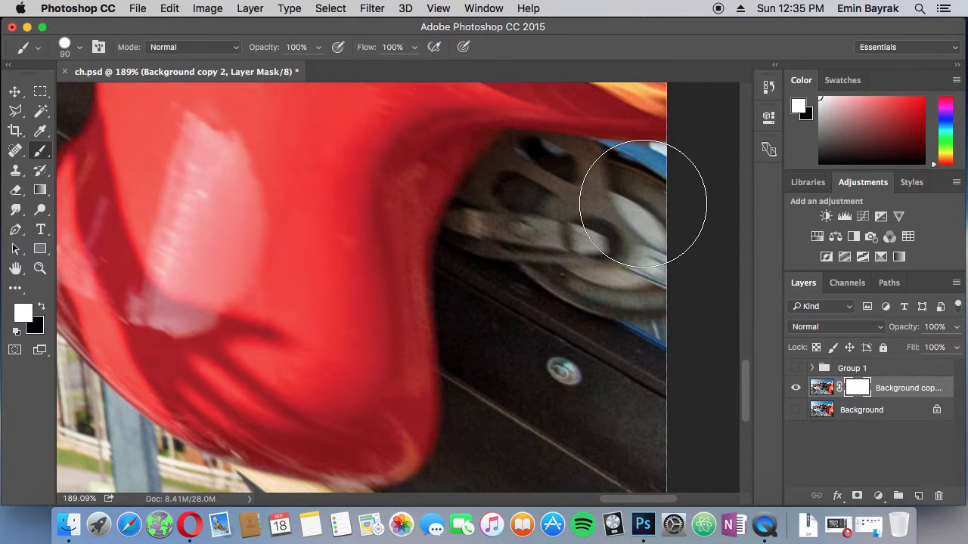
{"action": "key", "text": "x"}
{"action": "mouse_move", "coordinate": [673, 213]}
{"action": "left_mouse_down"}
{"action": "mouse_move", "coordinate": [590, 193]}
{"action": "mouse_move", "coordinate": [529, 200]}
{"action": "mouse_move", "coordinate": [507, 227]}
{"action": "mouse_move", "coordinate": [492, 292]}
{"action": "mouse_move", "coordinate": [506, 337]}
{"action": "mouse_move", "coordinate": [505, 426]}
{"action": "mouse_move", "coordinate": [567, 176]}
{"action": "left_mouse_up"}
{"action": "key", "text": "space"}
{"action": "mouse_move", "coordinate": [519, 255]}
{"action": "left_mouse_down"}
{"action": "mouse_move", "coordinate": [548, 279]}
{"action": "mouse_move", "coordinate": [533, 307]}
{"action": "mouse_move", "coordinate": [453, 343]}
{"action": "mouse_move", "coordinate": [371, 342]}
{"action": "mouse_move", "coordinate": [295, 326]}
{"action": "left_mouse_up"}
Over the small sky gap between the red car parts, shrink the brush to 50 px and enlarge it to 250 px
{"action": "key", "text": "space"}
{"action": "left_click_drag", "start_coordinate": [138, 239], "coordinate": [590, 430]}
{"action": "mouse_move", "coordinate": [589, 114]}
{"action": "left_mouse_down"}
{"action": "mouse_move", "coordinate": [484, 153]}
{"action": "mouse_move", "coordinate": [503, 351]}
{"action": "left_mouse_up"}
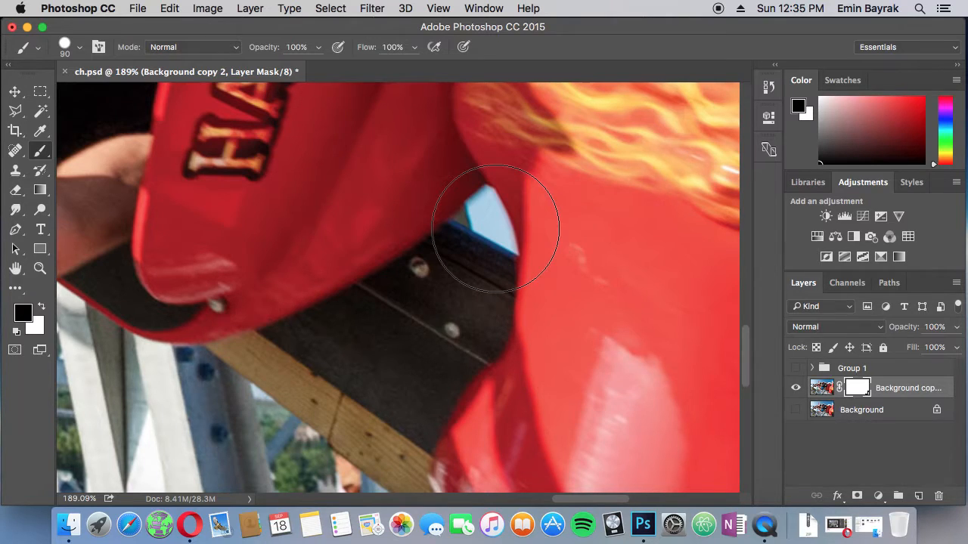
{"action": "key", "text": "bracketleft"}
{"action": "key", "text": "bracketleft"}
{"action": "key", "text": "bracketleft"}
{"action": "key", "text": "bracketleft"}
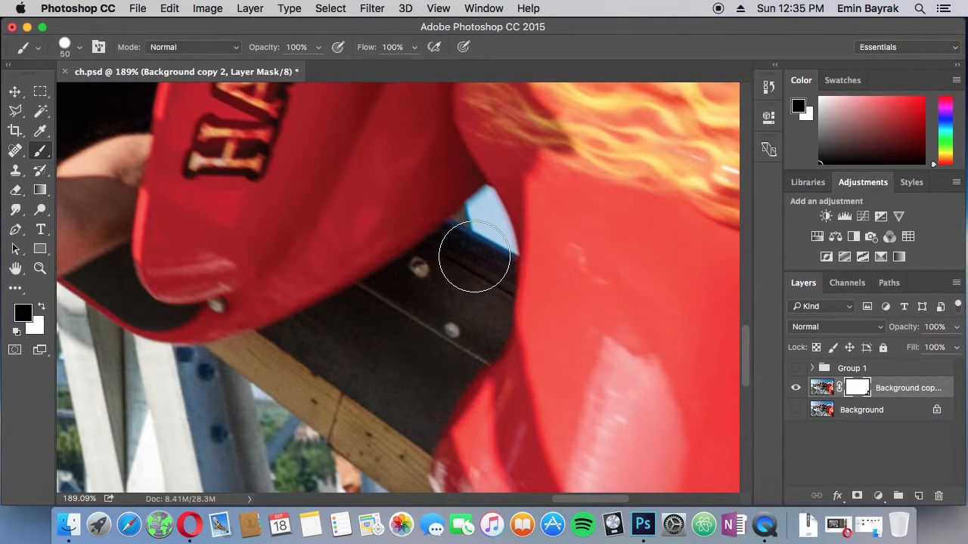
{"action": "key", "text": "bracketright"}
{"action": "key", "text": "bracketright"}
{"action": "key", "text": "bracketright"}
{"action": "key", "text": "bracketright"}
{"action": "key", "text": "bracketright"}
{"action": "key", "text": "bracketright"}
{"action": "key", "text": "bracketright"}
{"action": "key", "text": "bracketright"}
{"action": "key", "text": "bracketright"}
{"action": "key", "text": "bracketright"}
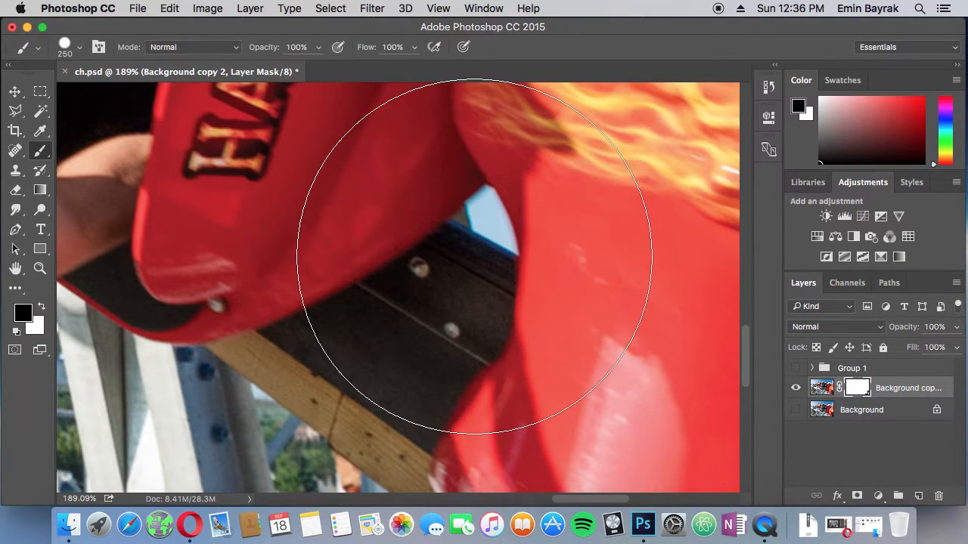
Shrink the brush below 70 px and paint black on the mask across the sky gap and dark track
{"action": "key", "text": "bracketleft"}
{"action": "key", "text": "bracketleft"}
{"action": "key", "text": "bracketleft"}
{"action": "key", "text": "bracketleft"}
{"action": "key", "text": "bracketleft"}
{"action": "key", "text": "bracketleft"}
{"action": "key", "text": "bracketleft"}
{"action": "key", "text": "bracketleft"}
{"action": "key", "text": "bracketleft"}
{"action": "key", "text": "bracketleft"}
{"action": "key", "text": "bracketleft"}
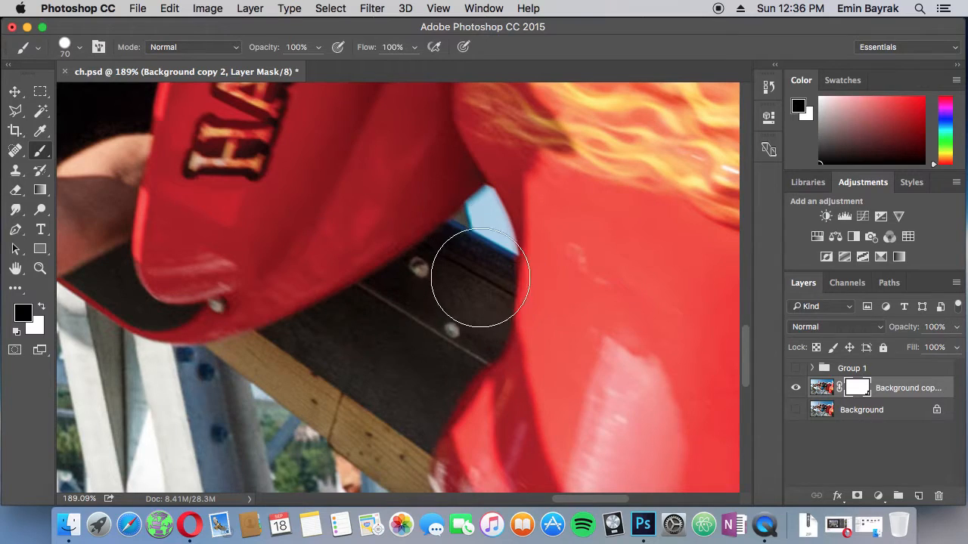
{"action": "key", "text": "bracketleft"}
{"action": "left_click_drag", "start_coordinate": [451, 271], "coordinate": [487, 215]}
Reduce the brush to 7 px and mask out a thin strip of track along the red car's curved edge
{"action": "key", "text": "bracketleft"}
{"action": "key", "text": "bracketleft"}
{"action": "key", "text": "bracketleft"}
{"action": "key", "text": "bracketleft"}
{"action": "key", "text": "bracketleft"}
{"action": "key", "text": "bracketleft"}
{"action": "key", "text": "bracketleft"}
{"action": "key", "text": "bracketleft"}
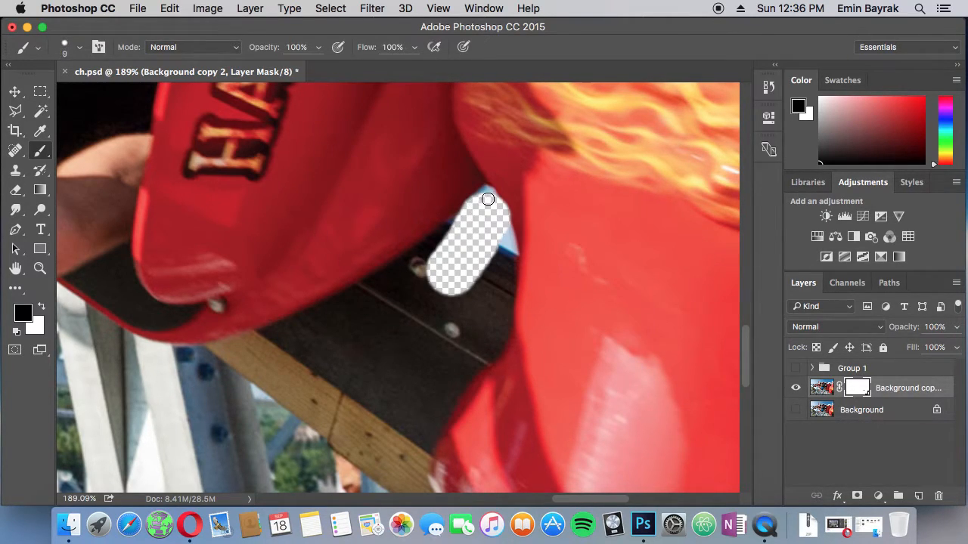
{"action": "mouse_move", "coordinate": [501, 210]}
{"action": "left_mouse_down"}
{"action": "mouse_move", "coordinate": [515, 262]}
{"action": "mouse_move", "coordinate": [498, 342]}
{"action": "left_mouse_up"}
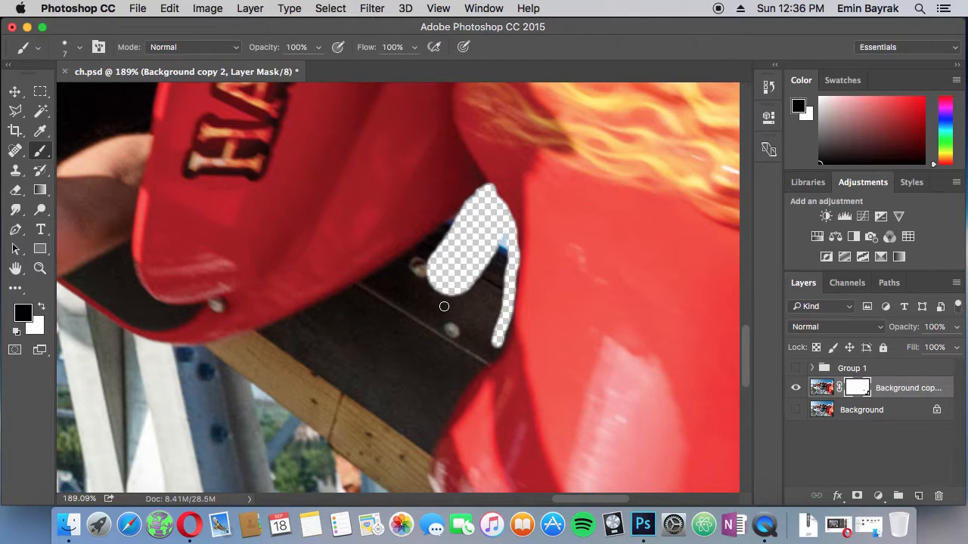
Enlarge the brush to 150 px and paint black over the red car body beside the gap to hide it
{"action": "key", "text": "bracketright"}
{"action": "key", "text": "bracketright"}
{"action": "key", "text": "bracketright"}
{"action": "key", "text": "bracketright"}
{"action": "key", "text": "bracketright"}
{"action": "key", "text": "bracketright"}
{"action": "key", "text": "bracketright"}
{"action": "key", "text": "bracketright"}
{"action": "key", "text": "bracketright"}
{"action": "key", "text": "bracketright"}
{"action": "key", "text": "bracketright"}
{"action": "key", "text": "bracketright"}
{"action": "key", "text": "bracketright"}
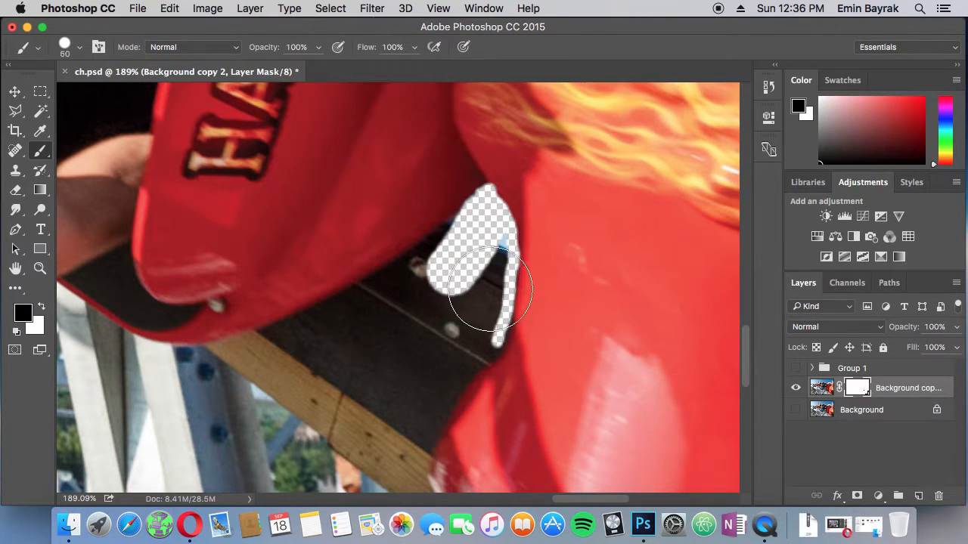
{"action": "mouse_move", "coordinate": [602, 195]}
{"action": "left_mouse_down"}
{"action": "mouse_move", "coordinate": [614, 173]}
{"action": "mouse_move", "coordinate": [575, 286]}
{"action": "left_mouse_up"}
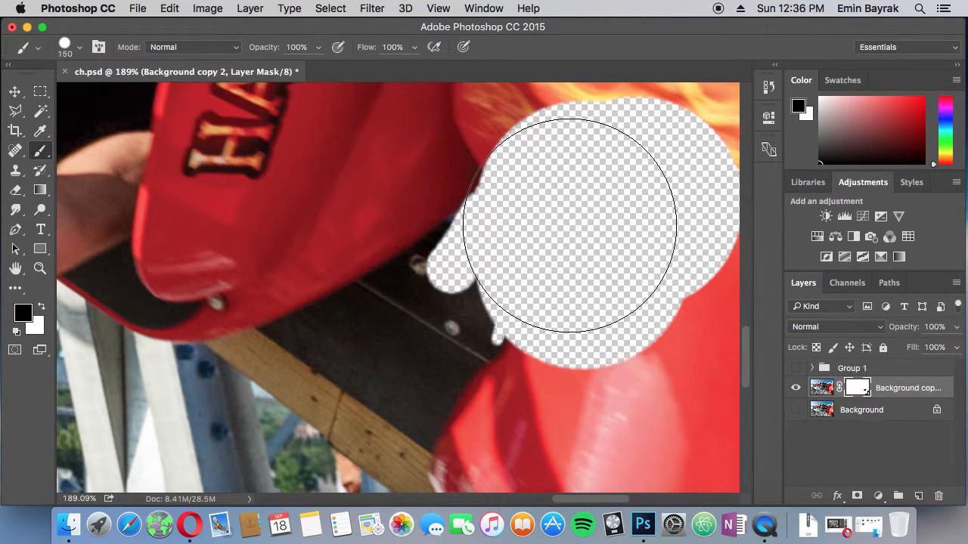
Switch the foreground to white and paint on the mask to restore the hidden red car body and gap
{"action": "scroll", "coordinate": [573, 220], "scroll_direction": "down", "scroll_amount": 5}
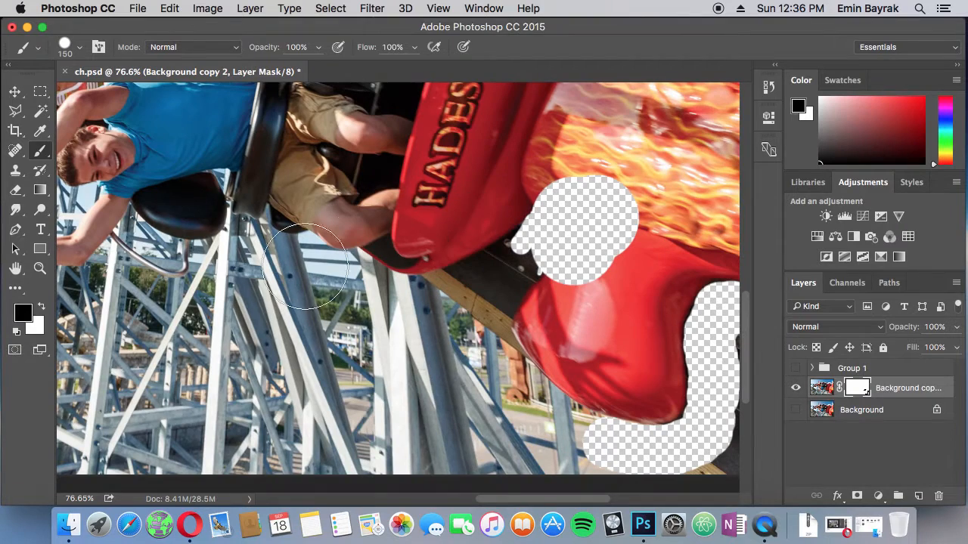
{"action": "left_click", "coordinate": [42, 307]}
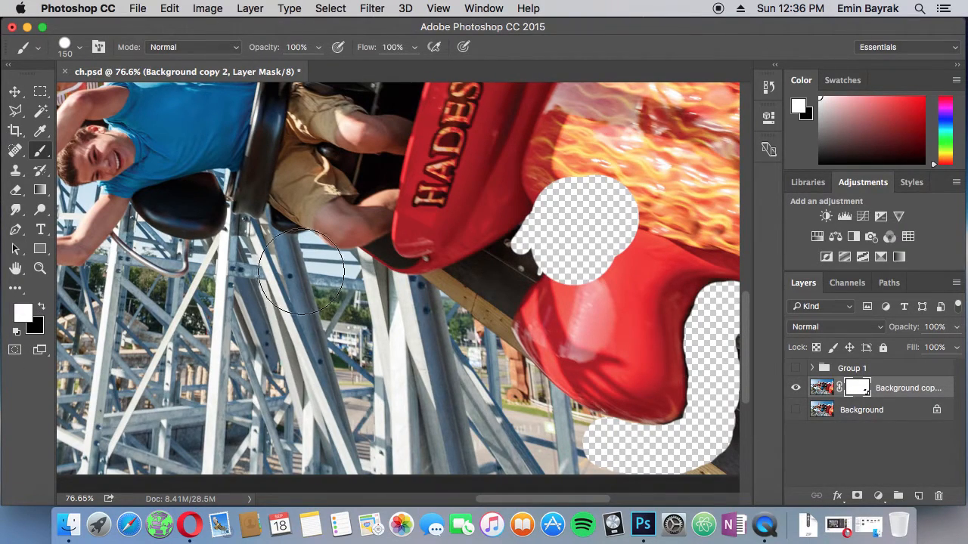
{"action": "mouse_move", "coordinate": [548, 227]}
{"action": "left_mouse_down"}
{"action": "mouse_move", "coordinate": [598, 194]}
{"action": "mouse_move", "coordinate": [622, 233]}
{"action": "mouse_move", "coordinate": [583, 280]}
{"action": "left_mouse_up"}
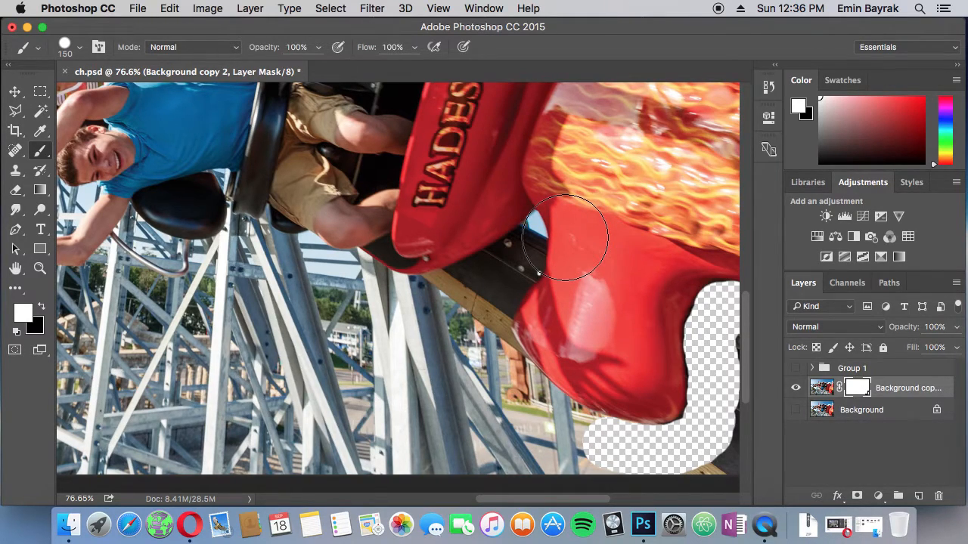
{"action": "left_click_drag", "start_coordinate": [565, 238], "coordinate": [557, 291]}
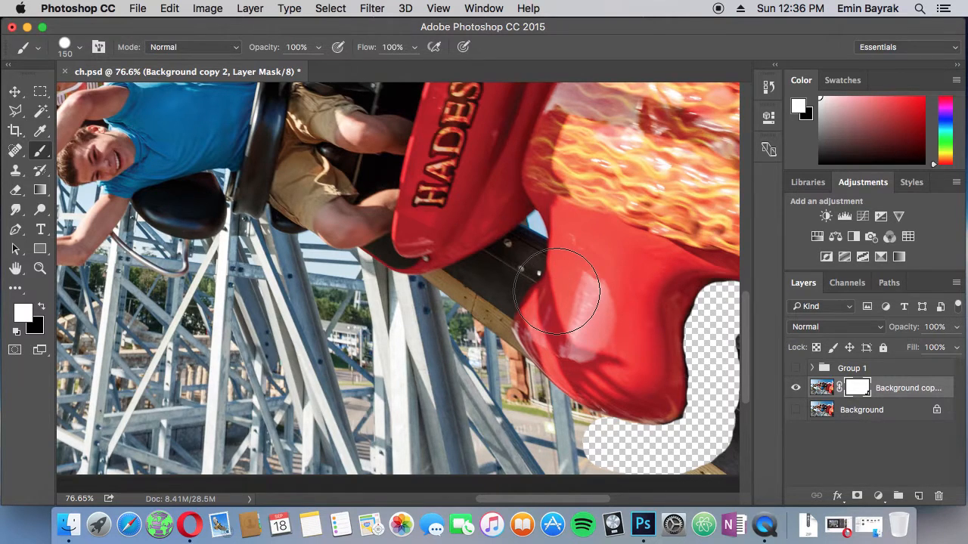
Delete the masked duplicate layer, and expand Group 1 and make it visible
{"action": "scroll", "coordinate": [505, 291], "scroll_direction": "down", "scroll_amount": 5}
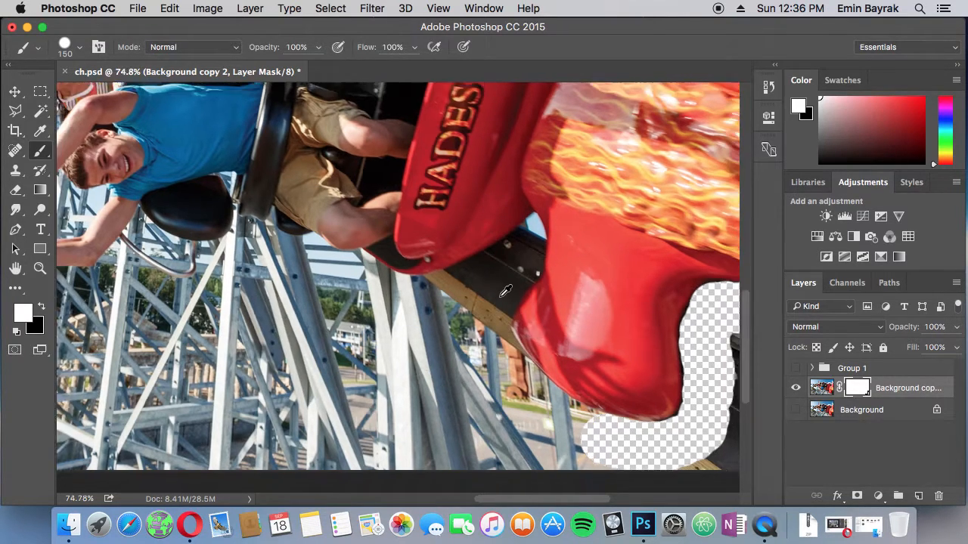
{"action": "scroll", "coordinate": [505, 291], "scroll_direction": "down", "scroll_amount": 3}
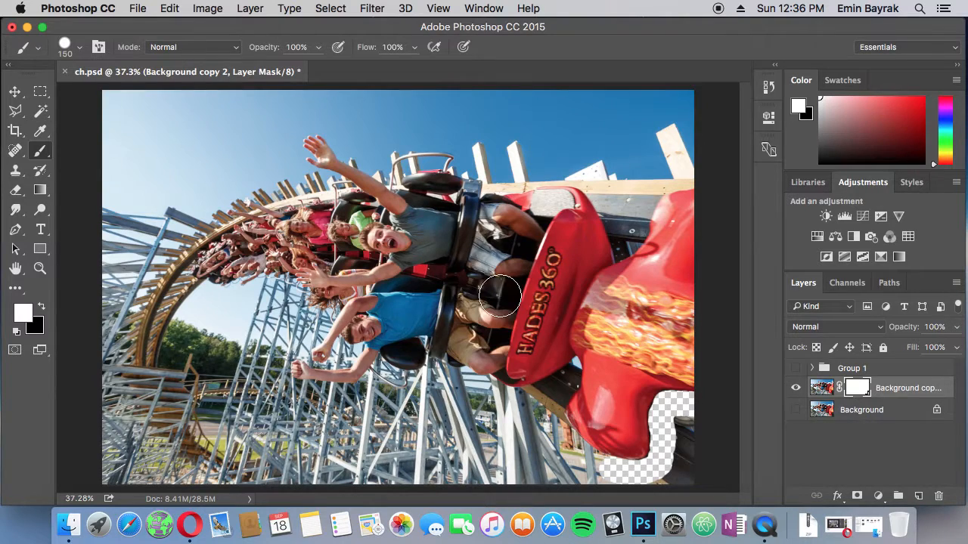
{"action": "left_click_drag", "start_coordinate": [900, 392], "coordinate": [931, 496]}
{"action": "left_click", "coordinate": [812, 369]}
{"action": "left_click", "coordinate": [795, 369]}
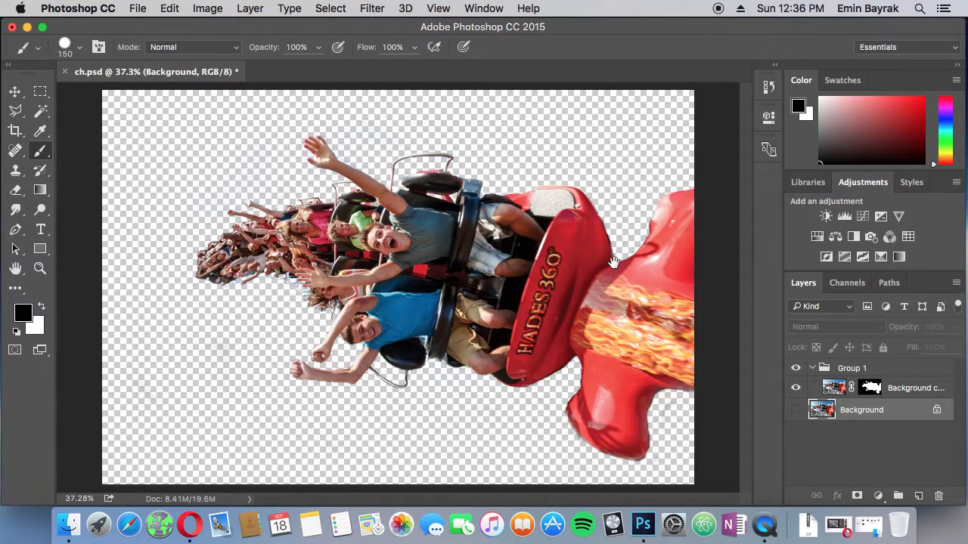
Load the layer mask of the Background copy in Group 1 as a selection, keeping the mask targeted
{"action": "scroll", "coordinate": [614, 264], "scroll_direction": "up", "scroll_amount": 5}
{"action": "left_click_drag", "start_coordinate": [588, 206], "coordinate": [488, 350]}
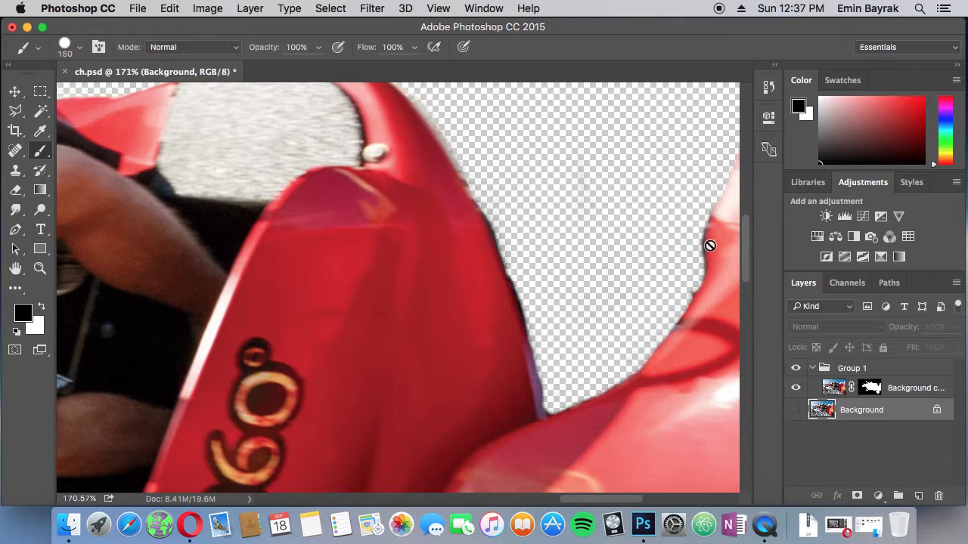
{"action": "left_click", "coordinate": [870, 388]}
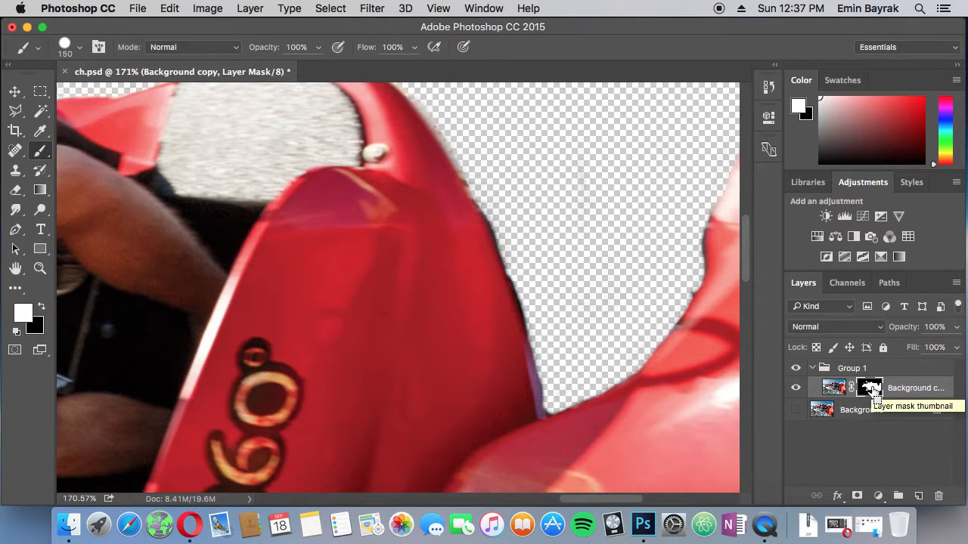
{"action": "left_click", "coordinate": [870, 389], "text": "super"}
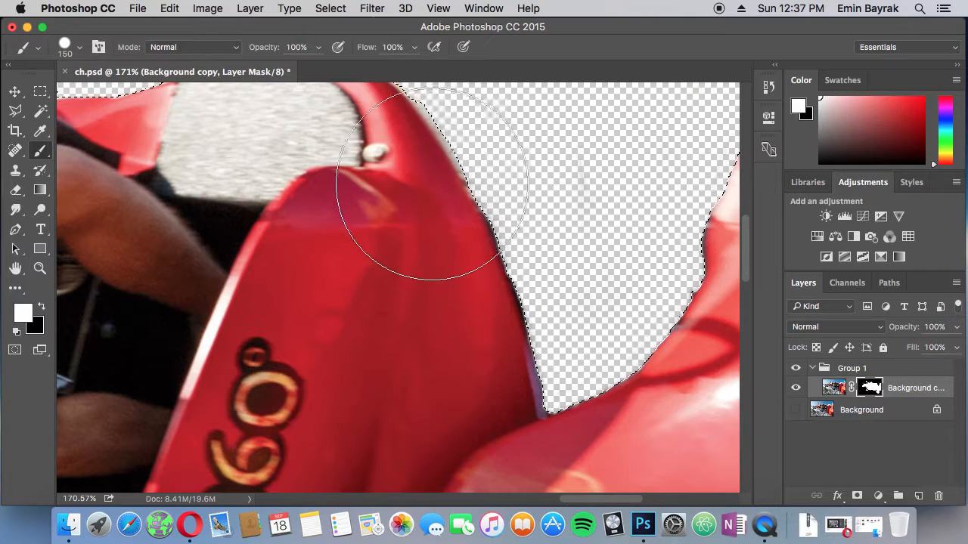
Contract the loaded selection by 1 pixel
{"action": "left_click", "coordinate": [341, 9]}
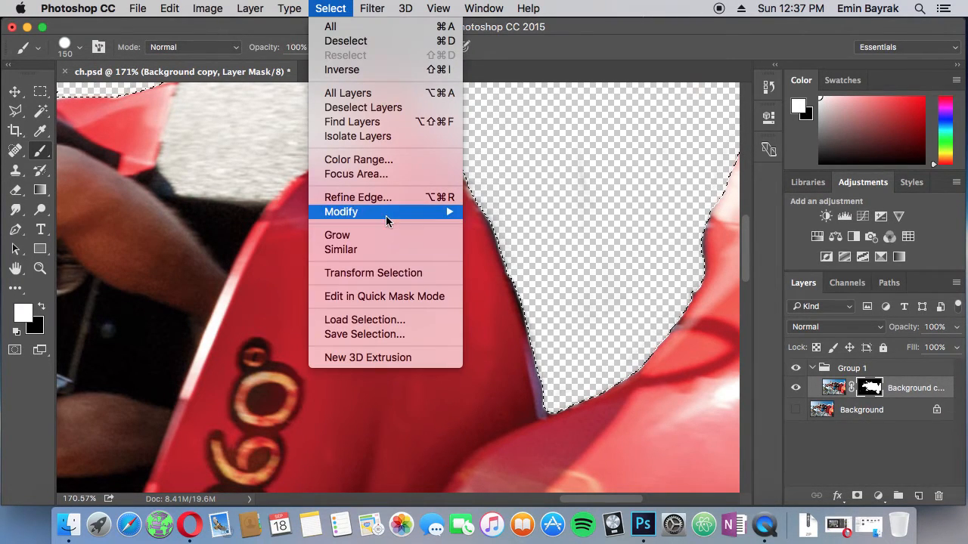
{"action": "mouse_move", "coordinate": [386, 215]}
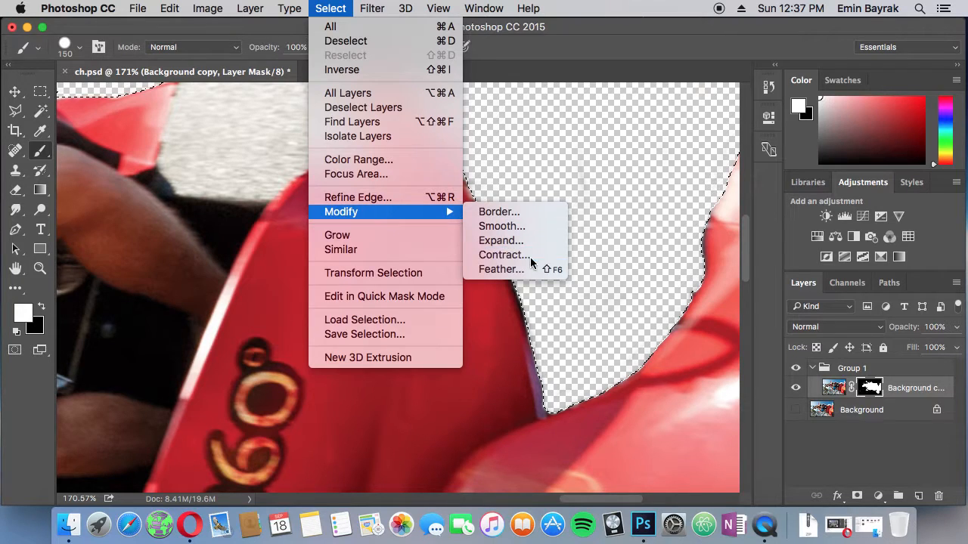
{"action": "left_click", "coordinate": [504, 255]}
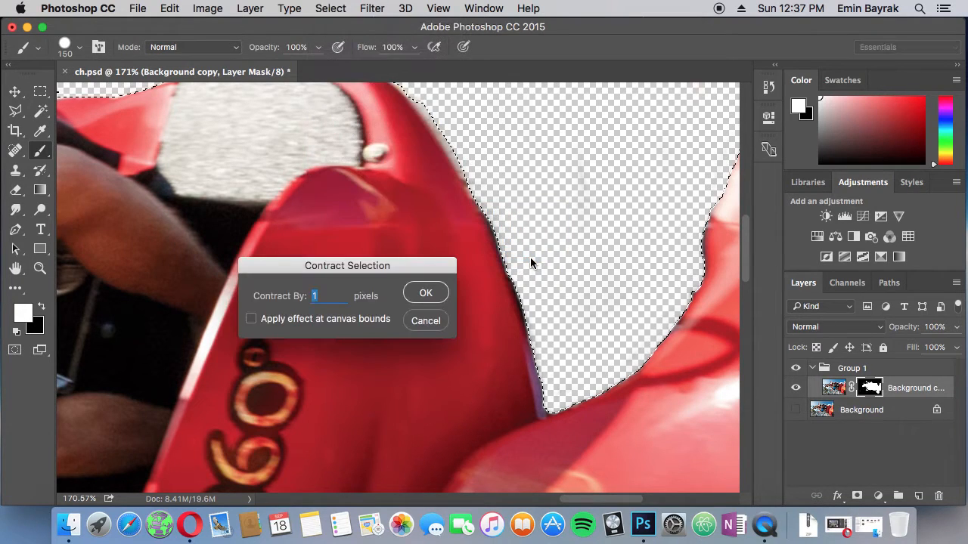
{"action": "left_click", "coordinate": [426, 292]}
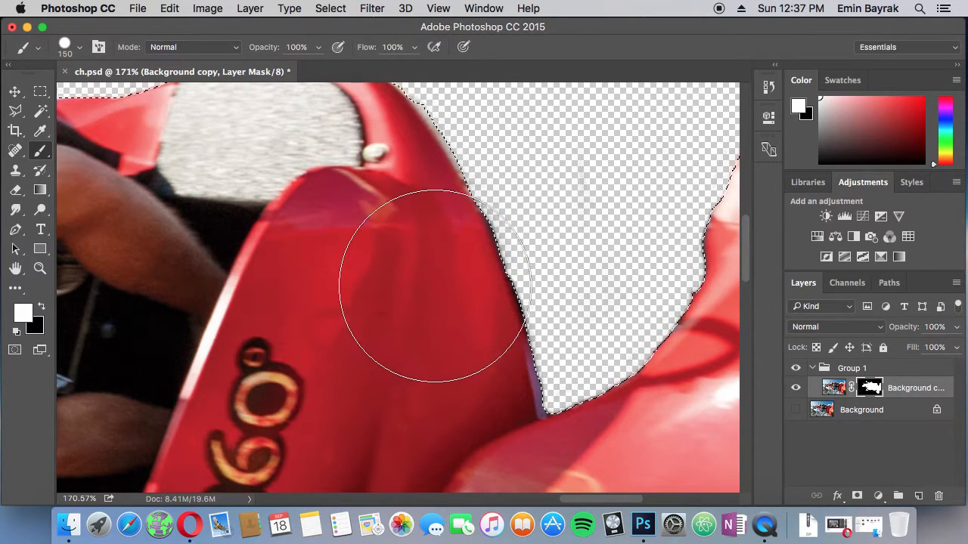
Feather the loaded mask selection with a radius of 3 pixels
{"action": "left_click", "coordinate": [15, 93]}
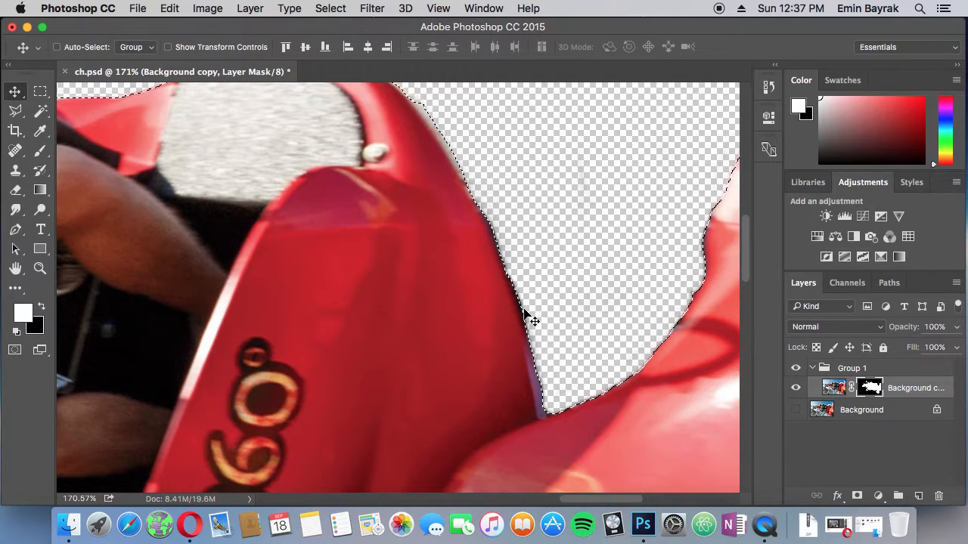
{"action": "left_click", "coordinate": [330, 12]}
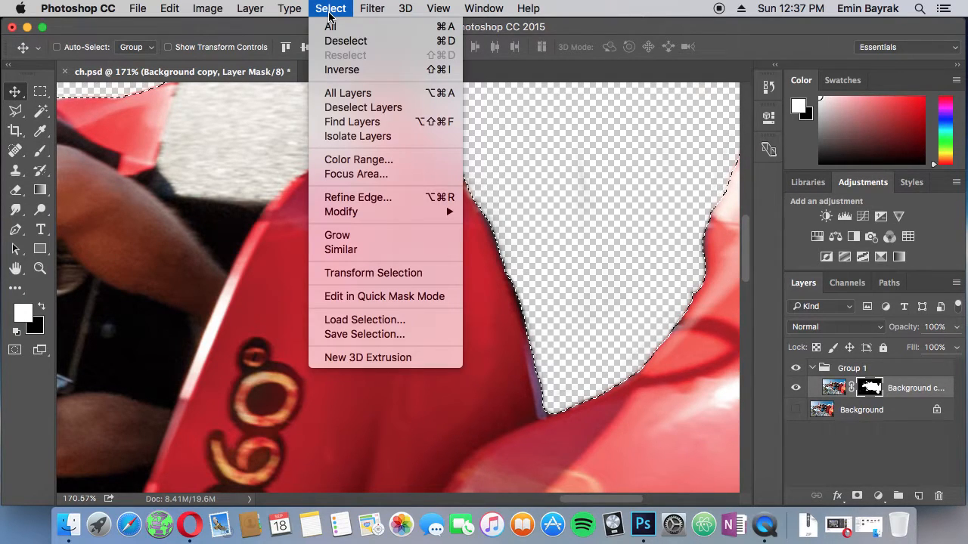
{"action": "mouse_move", "coordinate": [449, 211]}
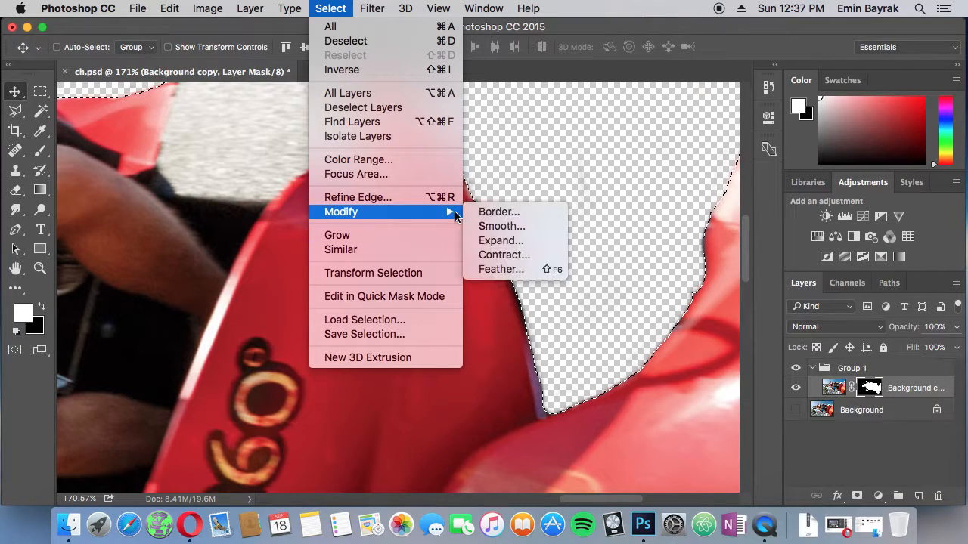
{"action": "left_click", "coordinate": [503, 270]}
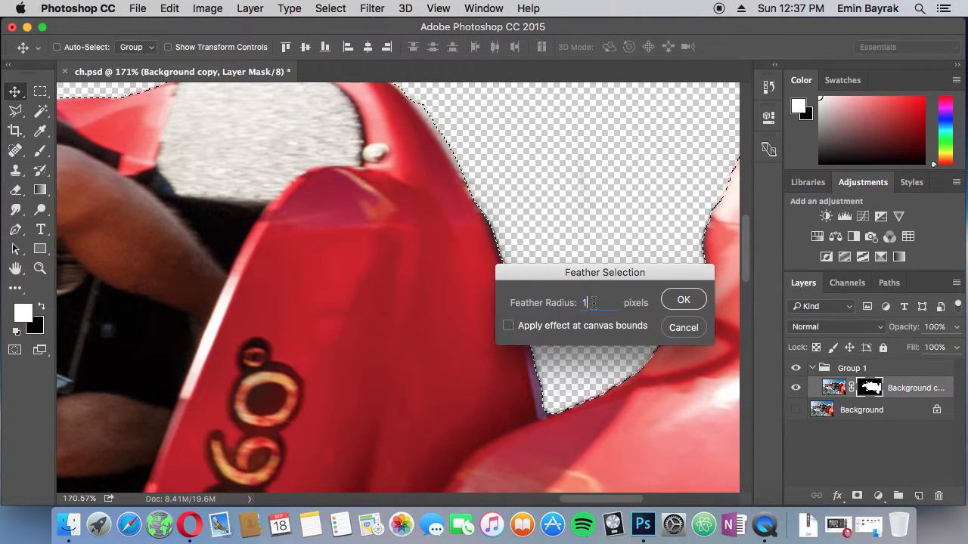
{"action": "type", "text": "3"}
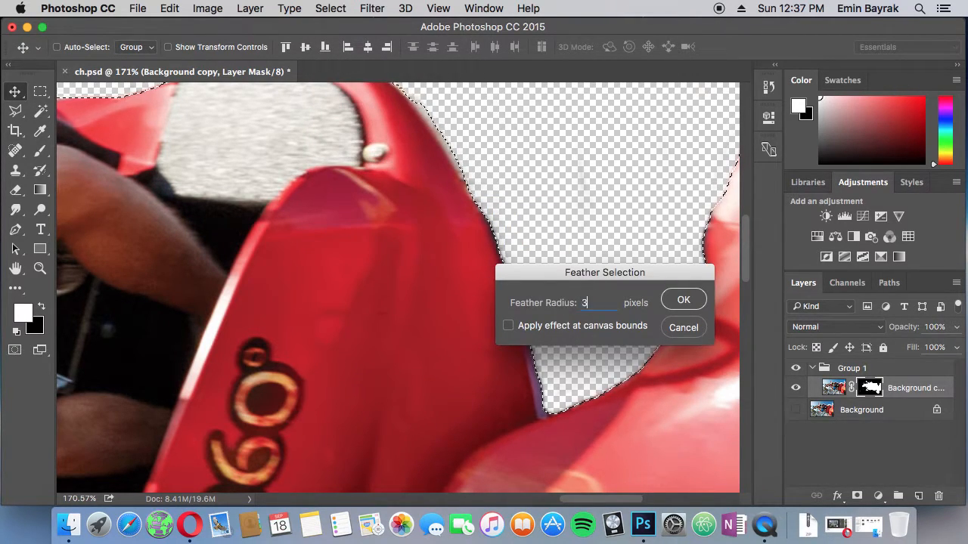
{"action": "left_click", "coordinate": [680, 304]}
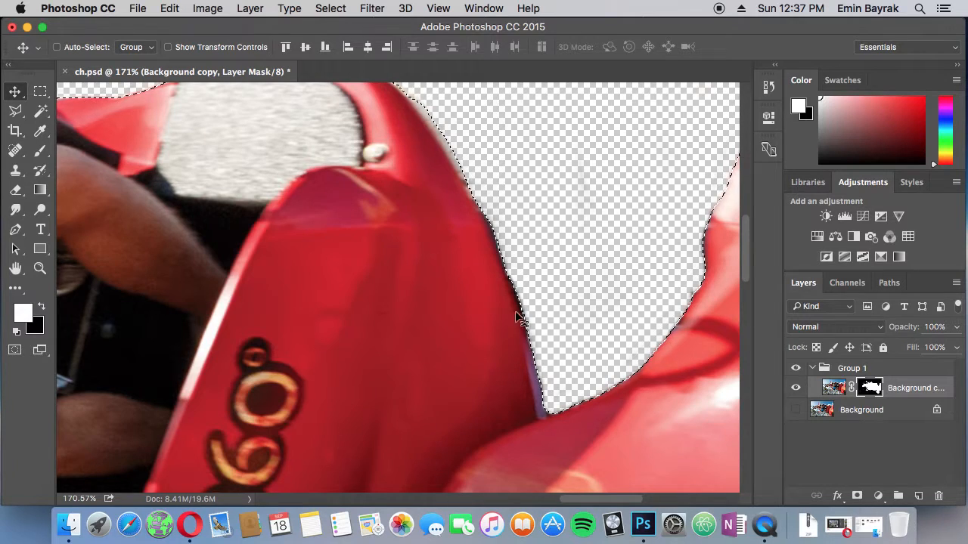
Invert the selection, delete the inverted area from the Background copy's layer mask to soften the cutout edge, and deselect
{"action": "left_click", "coordinate": [333, 9]}
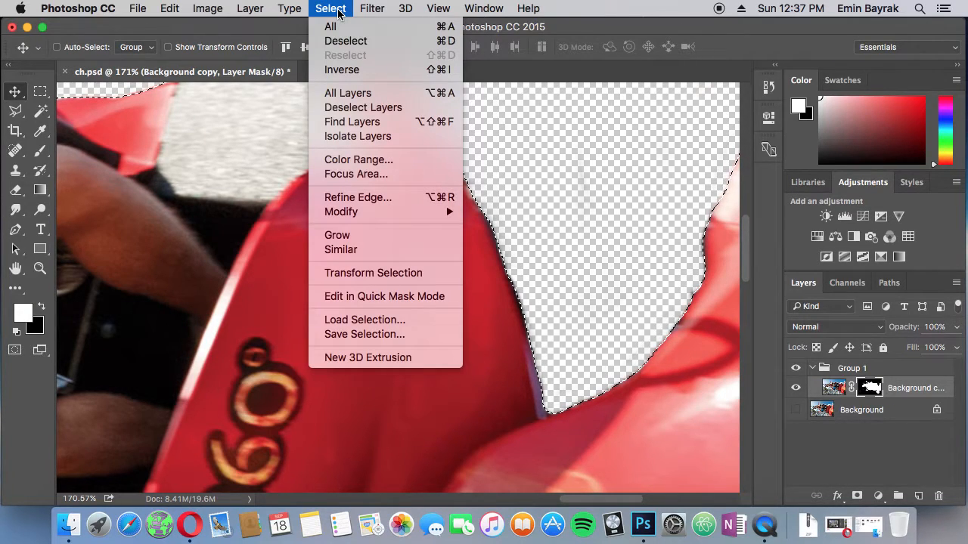
{"action": "left_click", "coordinate": [348, 69]}
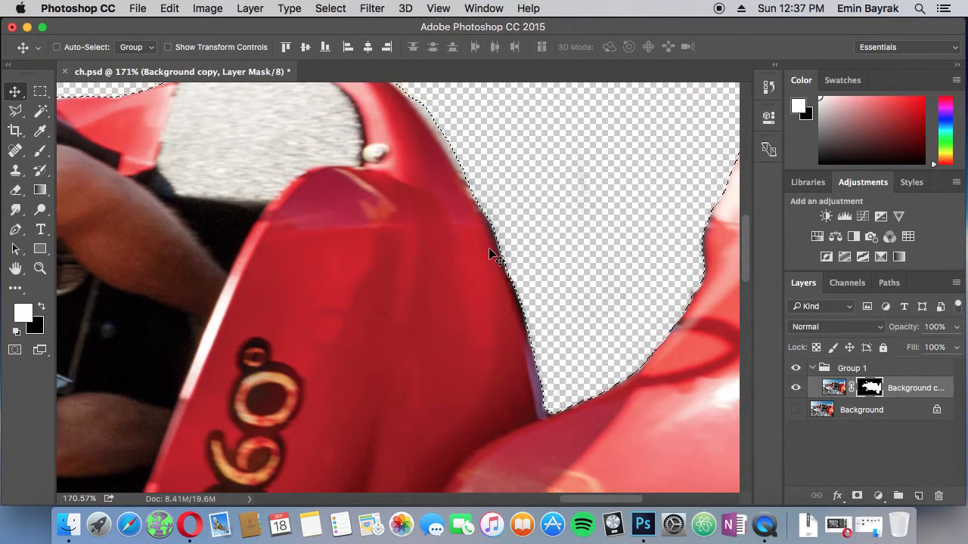
{"action": "scroll", "coordinate": [490, 254], "scroll_direction": "down", "scroll_amount": 5}
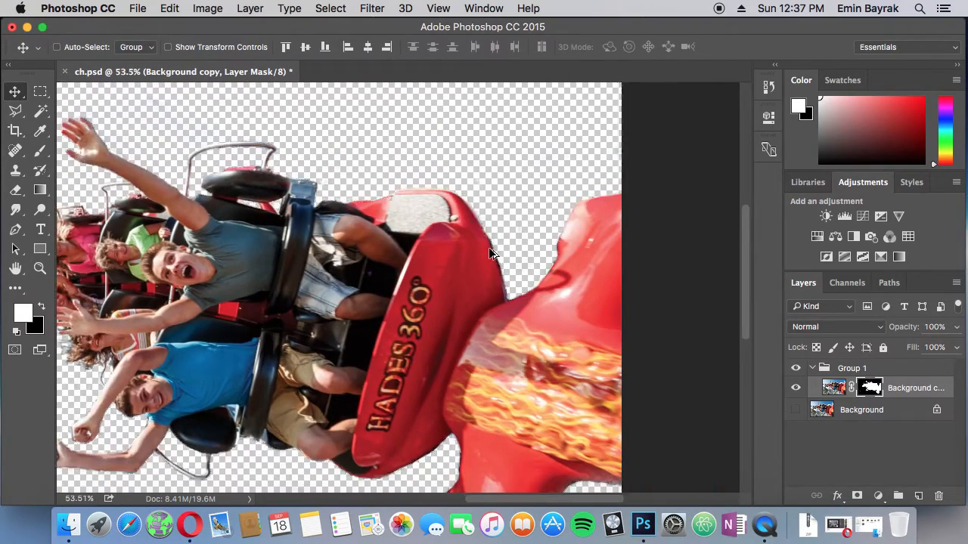
{"action": "scroll", "coordinate": [489, 248], "scroll_direction": "up", "scroll_amount": 10}
{"action": "scroll", "coordinate": [488, 247], "scroll_direction": "down", "scroll_amount": 5}
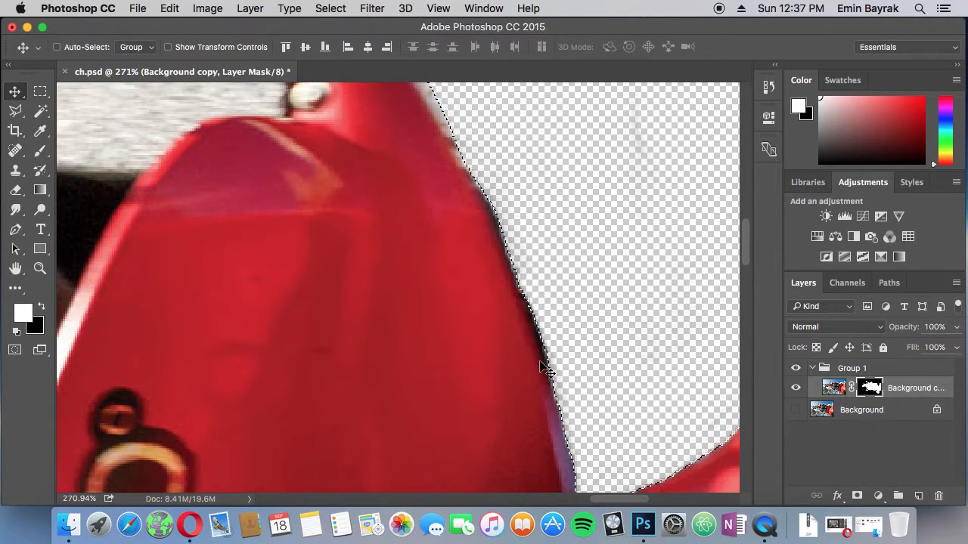
{"action": "key", "text": "Delete"}
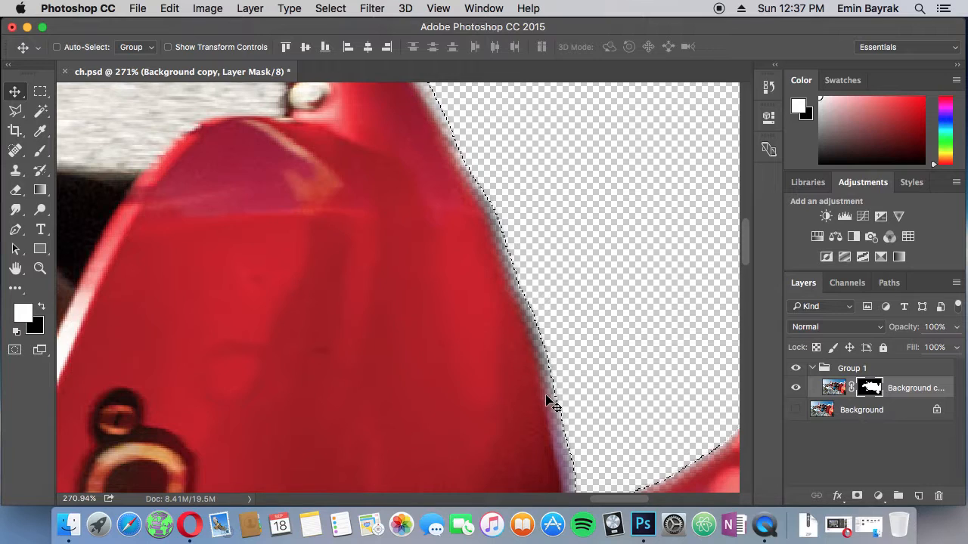
{"action": "scroll", "coordinate": [533, 355], "scroll_direction": "down", "scroll_amount": 3}
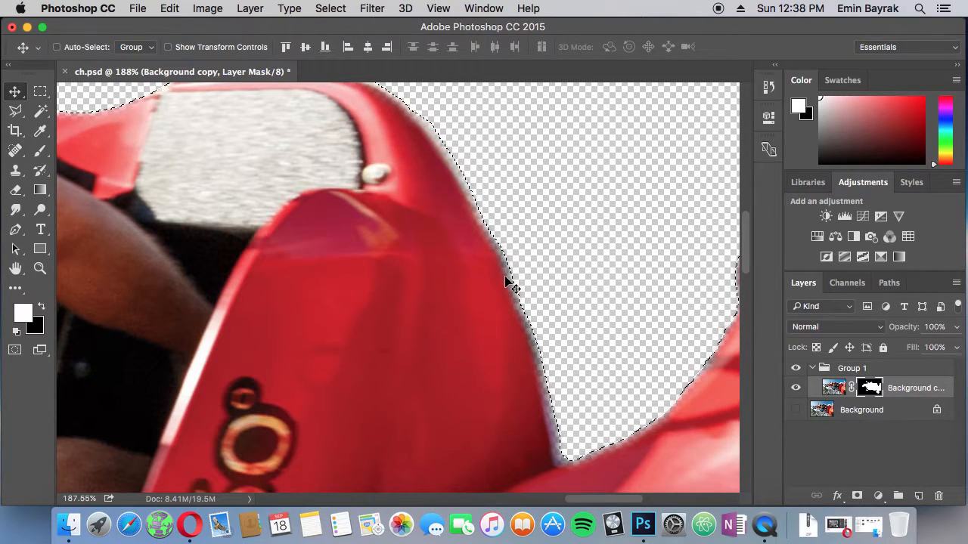
{"action": "key", "text": "super+d"}
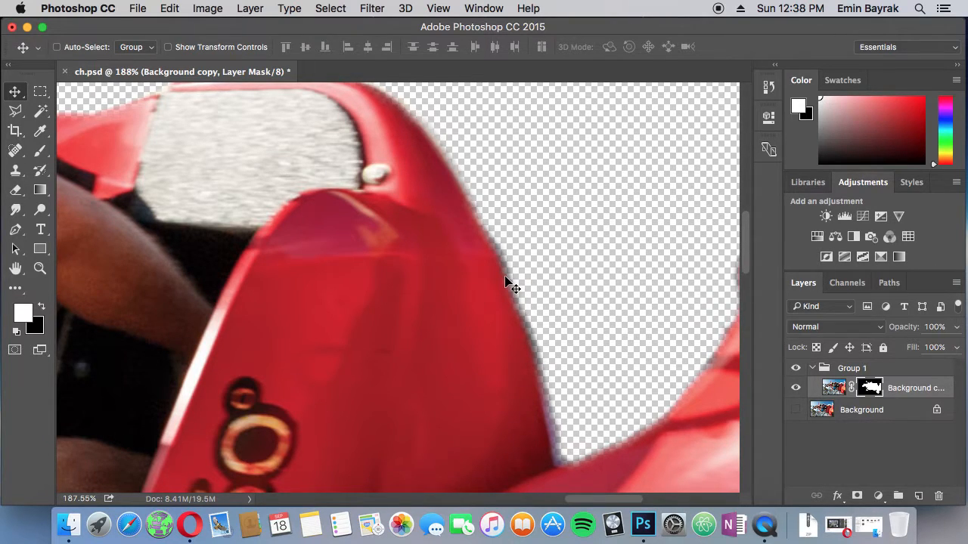
Place space (5).jpg from the Documents folder into the roller coaster document
{"action": "scroll", "coordinate": [505, 280], "scroll_direction": "down", "scroll_amount": 10}
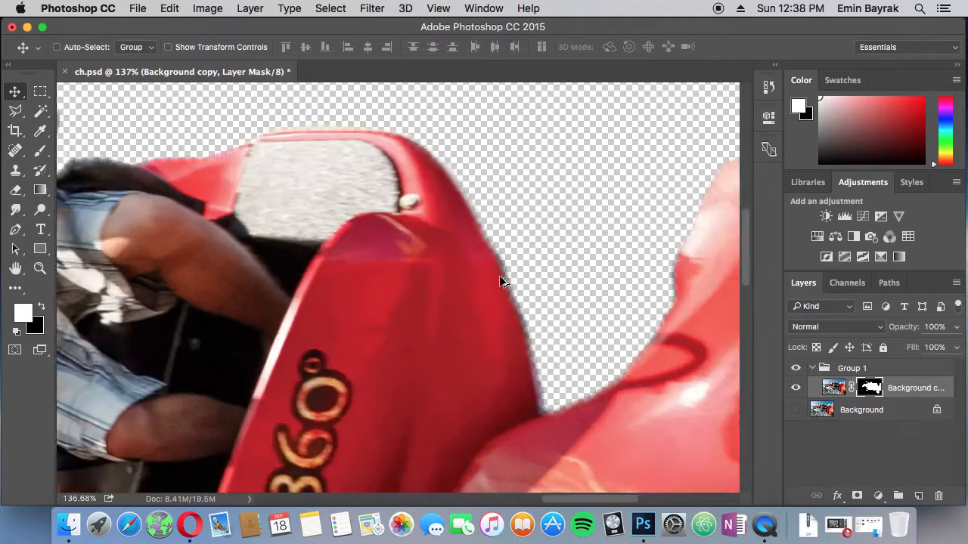
{"action": "scroll", "coordinate": [502, 281], "scroll_direction": "up", "scroll_amount": 3}
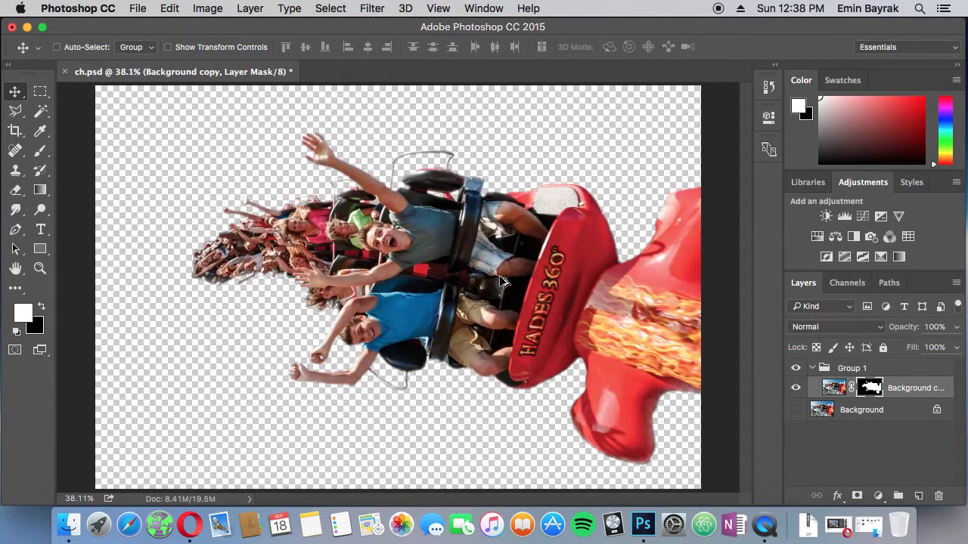
{"action": "left_click", "coordinate": [69, 525]}
{"action": "left_click_drag", "start_coordinate": [529, 172], "coordinate": [249, 365]}
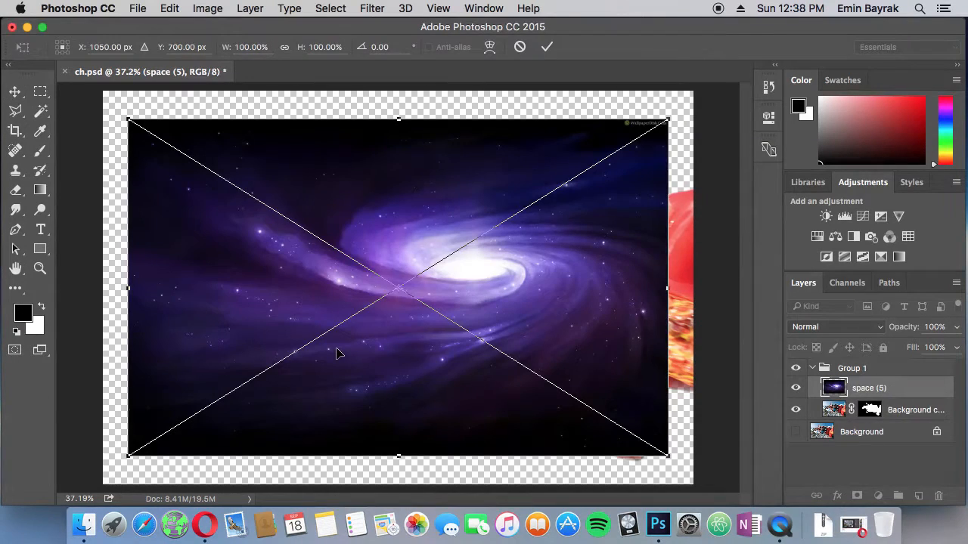
Stretch the placed galaxy image to 109.38% width and 116.67% height so it covers the whole canvas, and commit the placement
{"action": "left_click", "coordinate": [438, 8]}
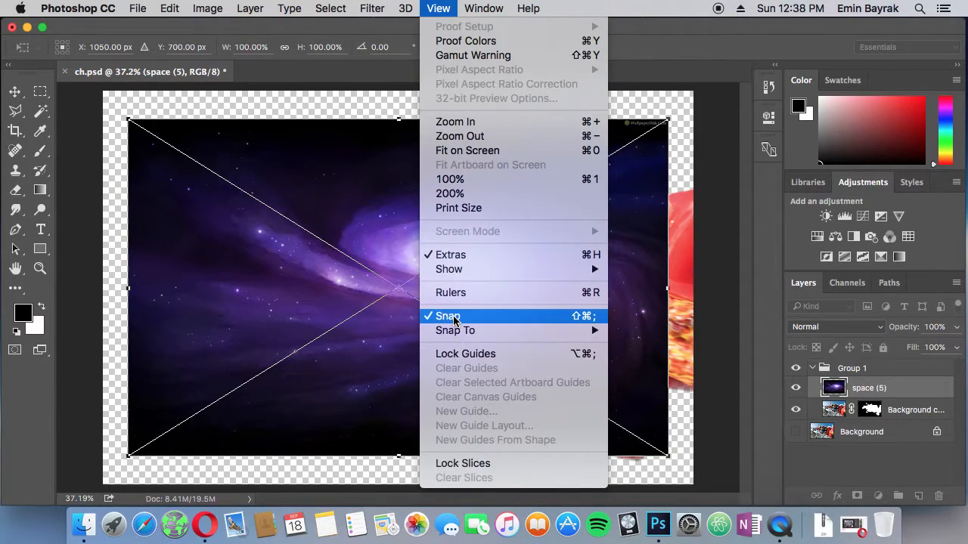
{"action": "left_click", "coordinate": [380, 328]}
{"action": "left_click_drag", "start_coordinate": [398, 121], "coordinate": [398, 90]}
{"action": "left_click_drag", "start_coordinate": [665, 273], "coordinate": [692, 273]}
{"action": "left_click_drag", "start_coordinate": [408, 452], "coordinate": [380, 476]}
{"action": "left_click_drag", "start_coordinate": [127, 292], "coordinate": [103, 289]}
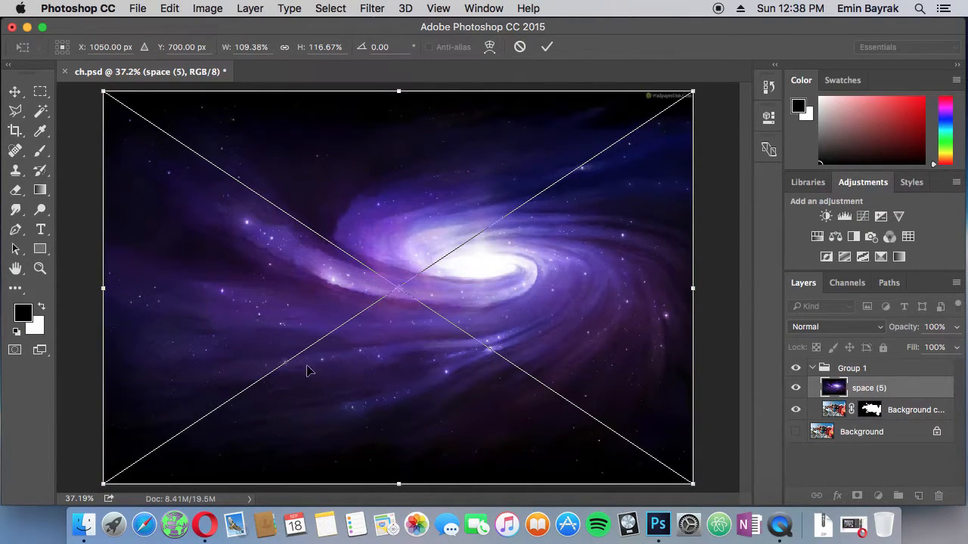
{"action": "key", "text": "Return"}
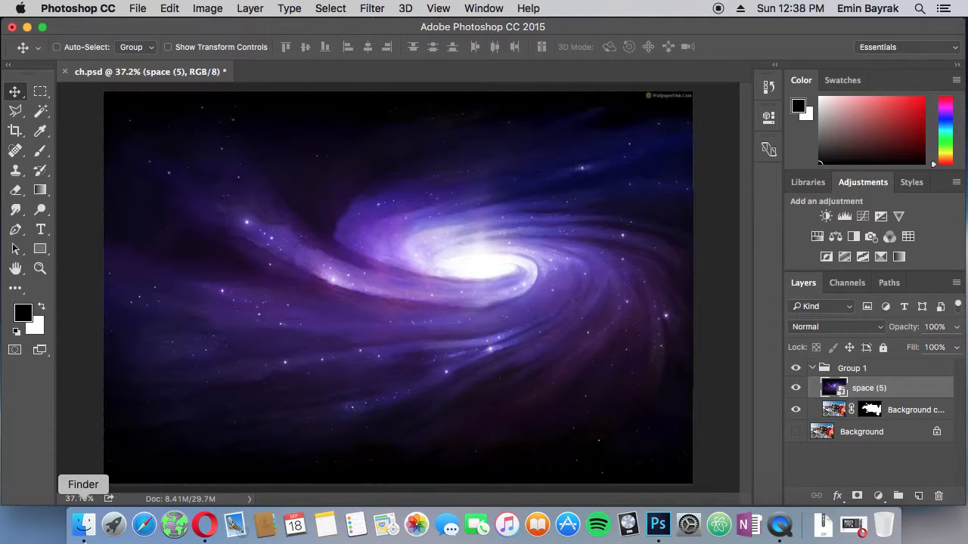
Place space-nebula-stars-1920x1080.jpg from the Documents folder and stretch it to 31.11% height to cover the full canvas
{"action": "left_click", "coordinate": [83, 524]}
{"action": "left_click_drag", "start_coordinate": [711, 179], "coordinate": [291, 301]}
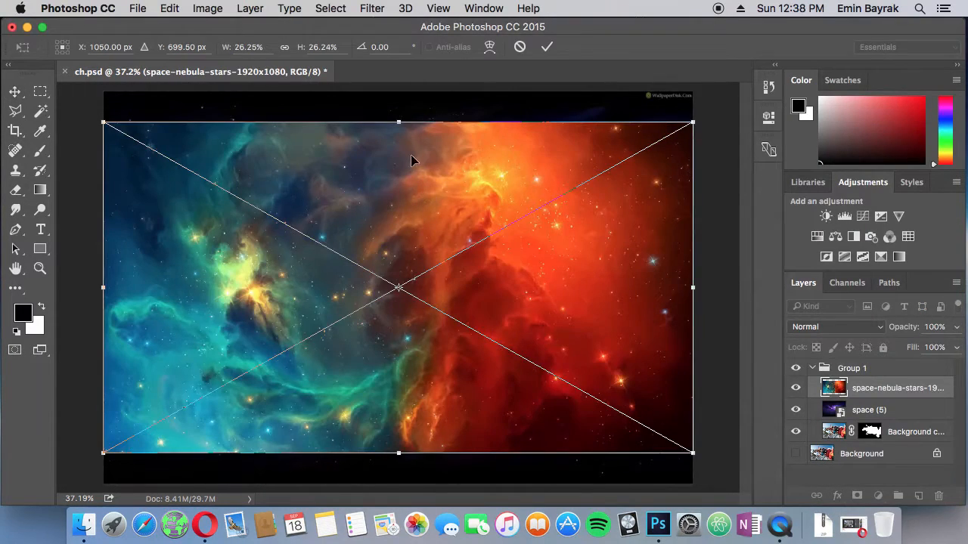
{"action": "left_click_drag", "start_coordinate": [402, 123], "coordinate": [398, 92]}
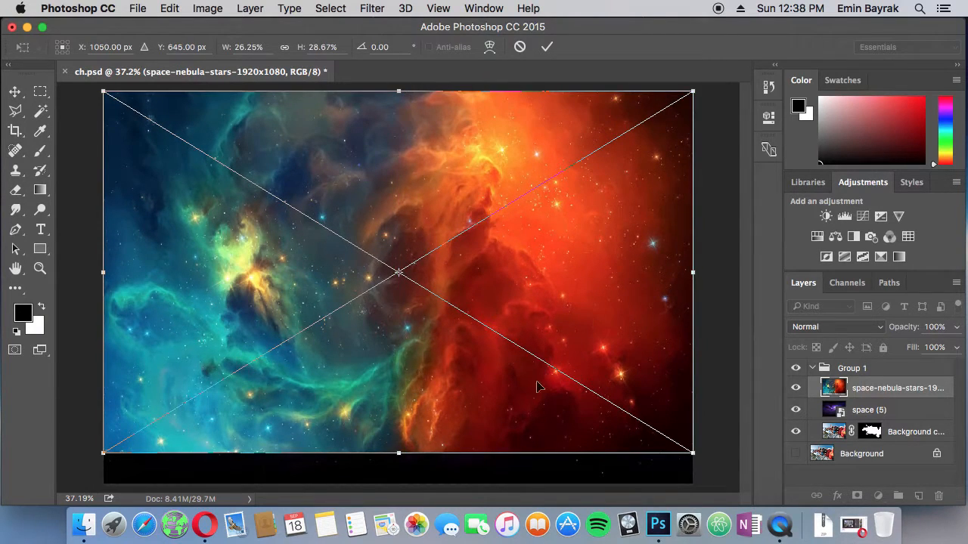
{"action": "left_click_drag", "start_coordinate": [391, 452], "coordinate": [394, 484]}
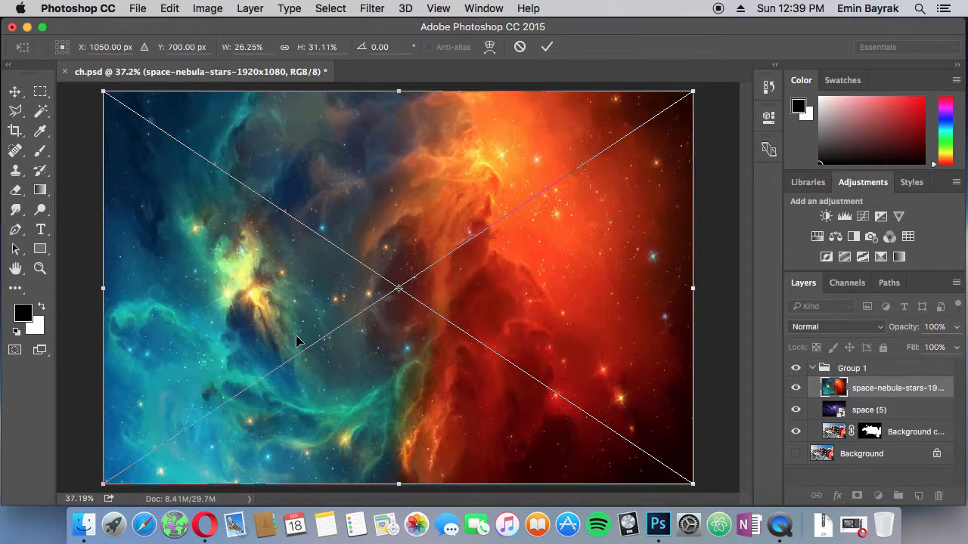
{"action": "key", "text": "Return"}
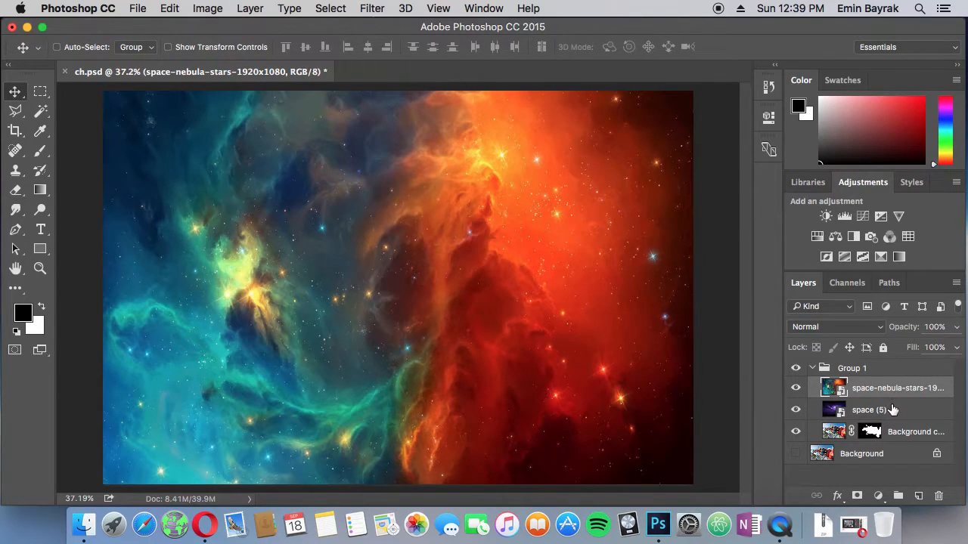
Select both the nebula and space (5) layers and move them below the masked Background copy layer in Group 1
{"action": "left_click", "coordinate": [893, 410]}
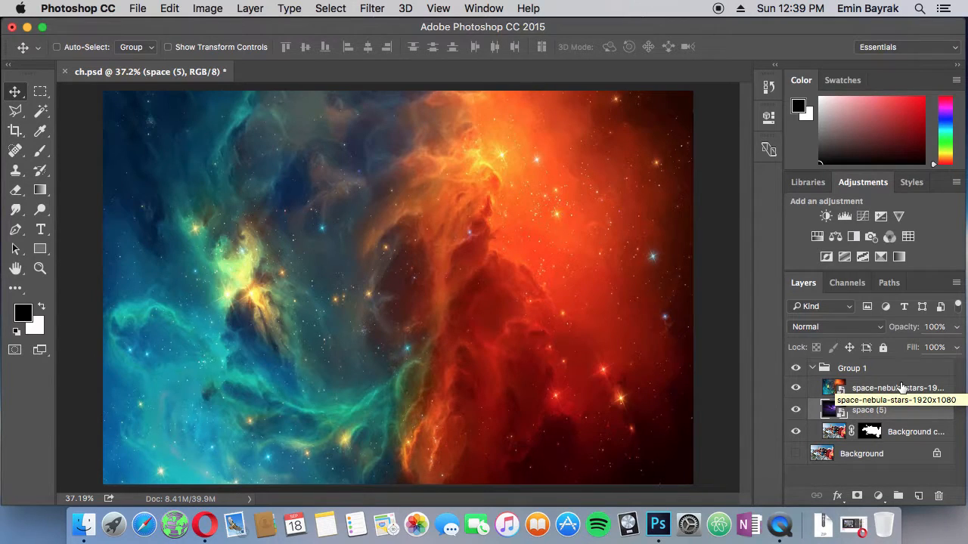
{"action": "key", "text": "super"}
{"action": "left_click", "coordinate": [907, 390], "text": "super"}
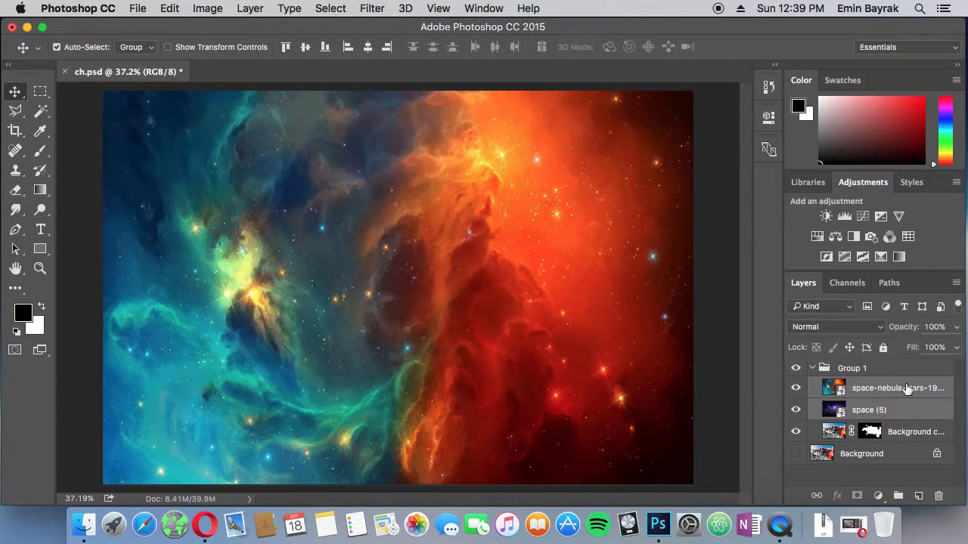
{"action": "left_click", "coordinate": [902, 414]}
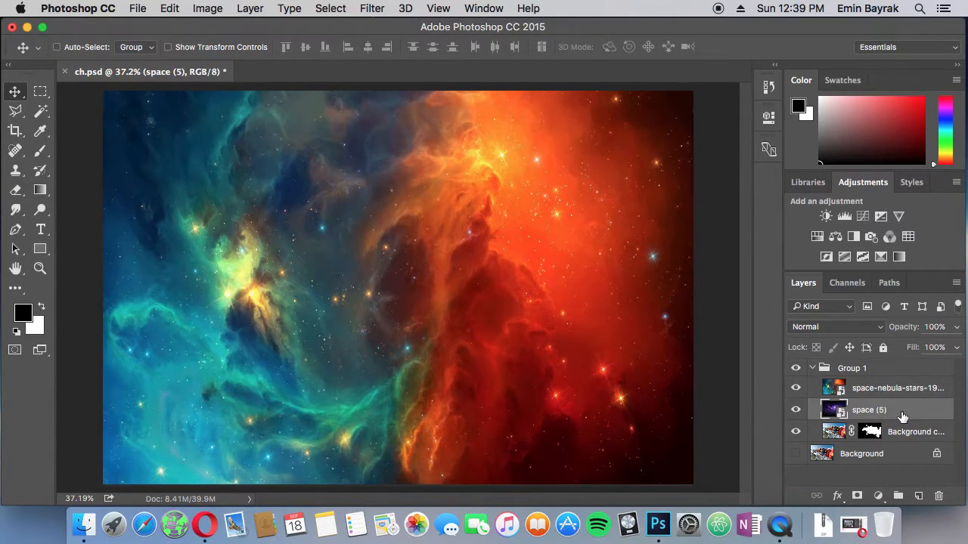
{"action": "left_click", "coordinate": [904, 389], "text": "super"}
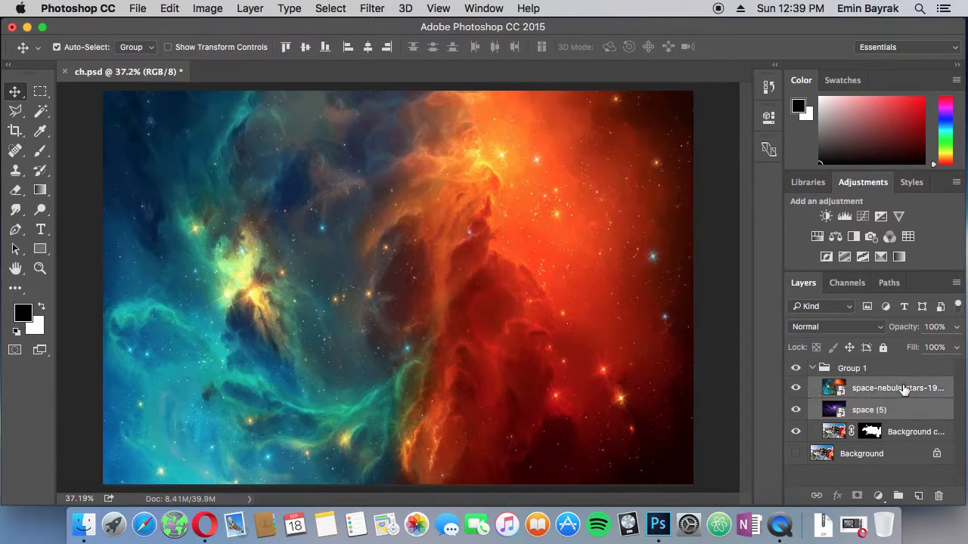
{"action": "left_click_drag", "start_coordinate": [904, 389], "coordinate": [902, 445]}
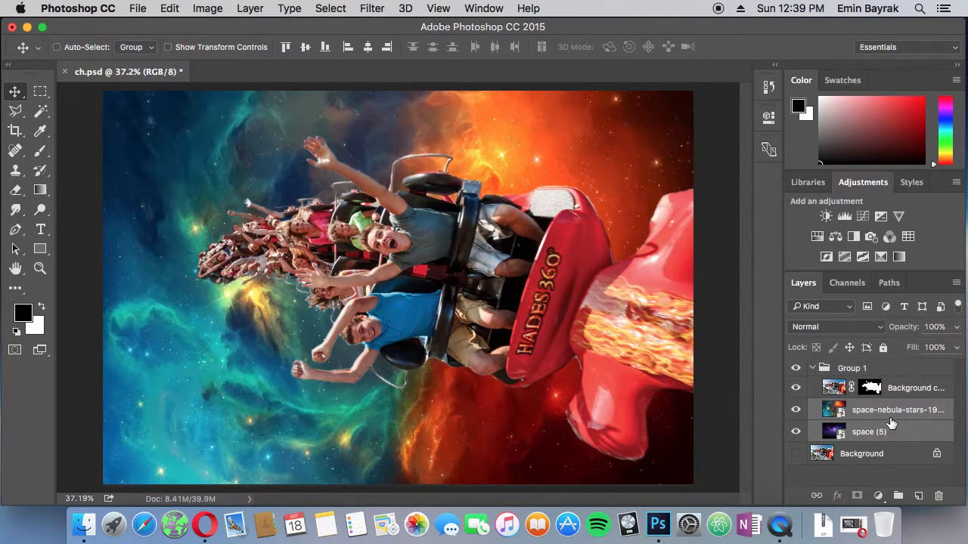
Set the blend mode of the space-nebula-stars layer to Overlay
{"action": "left_click", "coordinate": [907, 431]}
{"action": "left_click", "coordinate": [895, 416]}
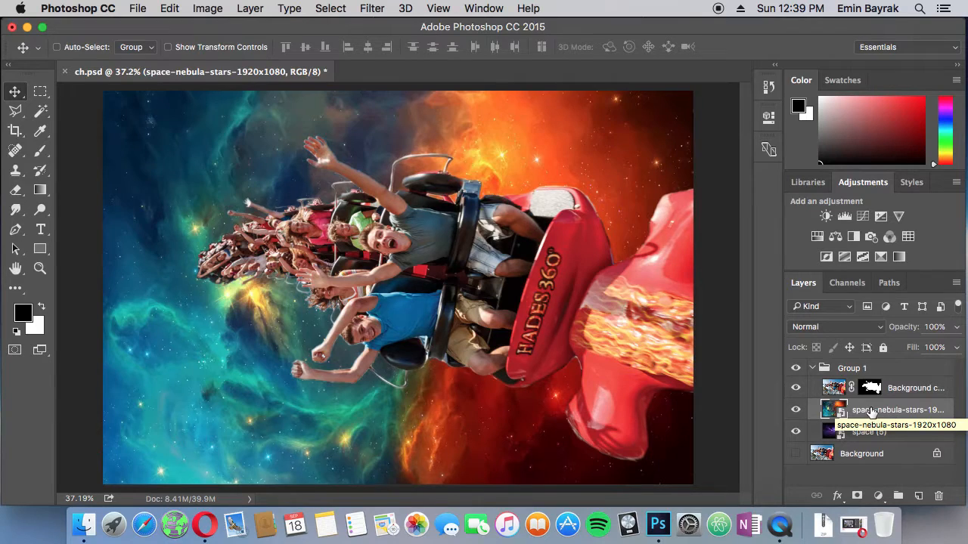
{"action": "left_click", "coordinate": [877, 326]}
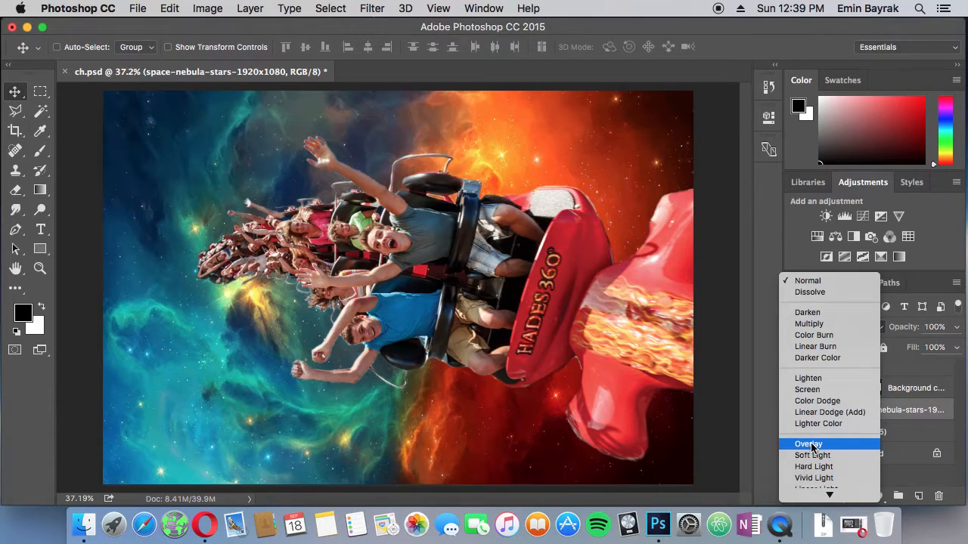
{"action": "left_click", "coordinate": [811, 445]}
{"action": "left_click", "coordinate": [877, 432]}
{"action": "left_click", "coordinate": [891, 410]}
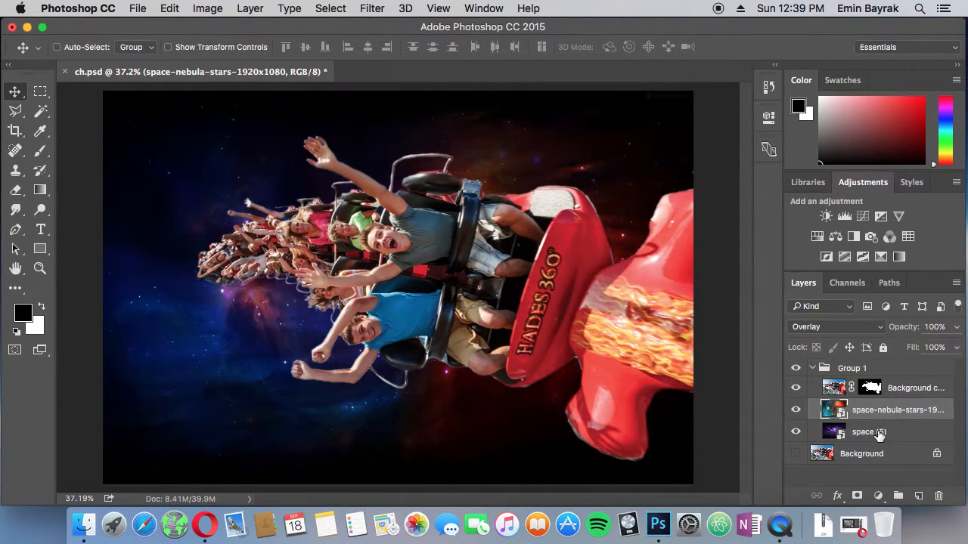
Place Rainbow.png from the Documents folder directly above the Background copy layer
{"action": "left_click", "coordinate": [911, 391]}
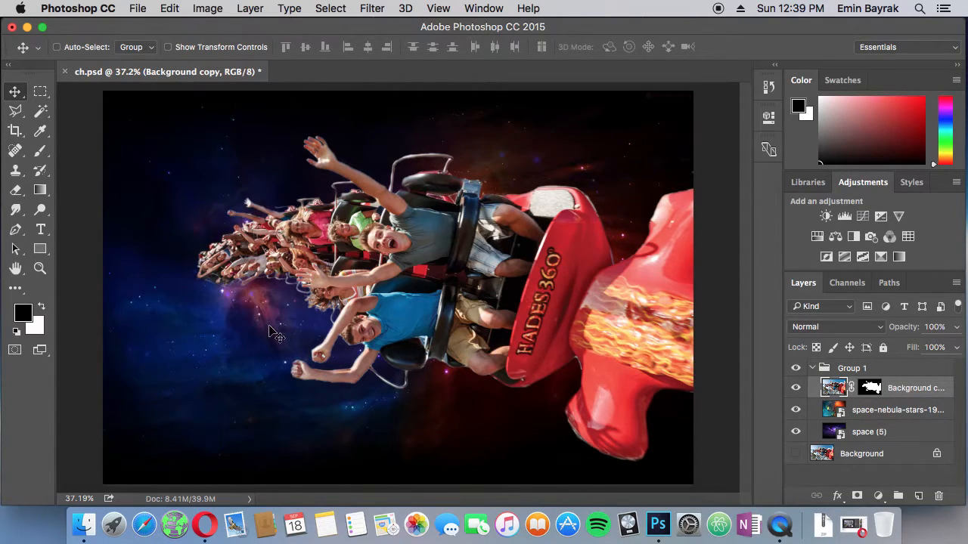
{"action": "left_click", "coordinate": [83, 524]}
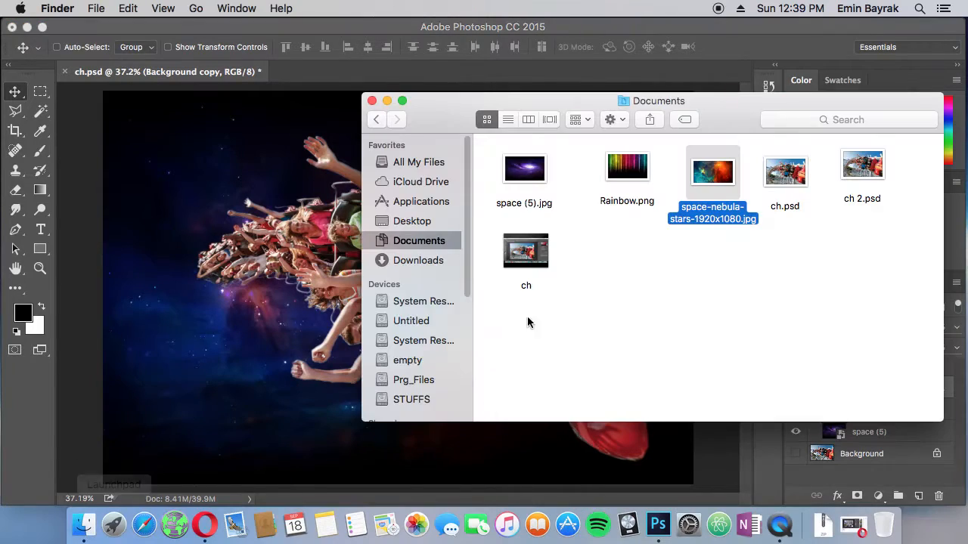
{"action": "left_click_drag", "start_coordinate": [621, 165], "coordinate": [217, 337]}
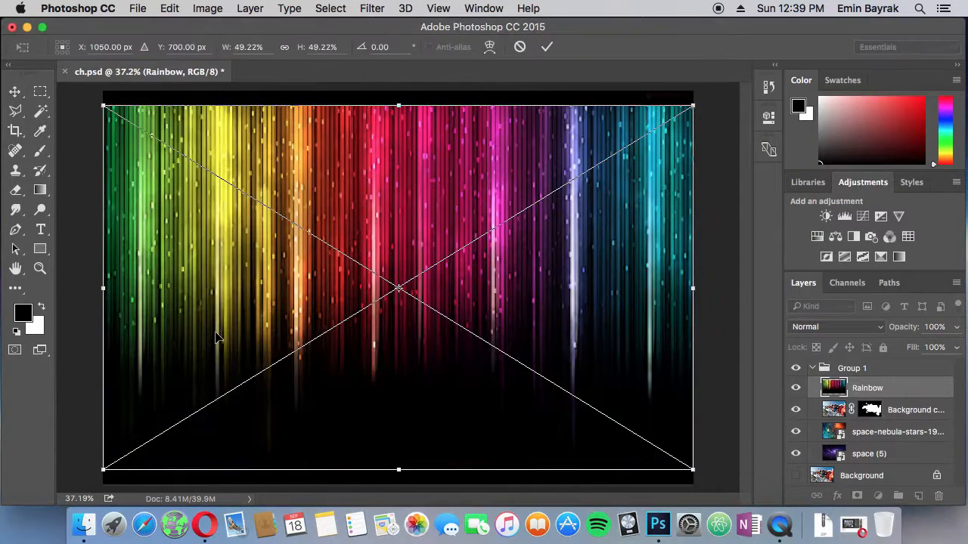
Narrow the placed rainbow to 9.36% width, rotate it to about 66.3°, and position it diagonally behind the rear riders
{"action": "left_click_drag", "start_coordinate": [698, 290], "coordinate": [260, 288]}
{"action": "left_click_drag", "start_coordinate": [276, 467], "coordinate": [76, 438]}
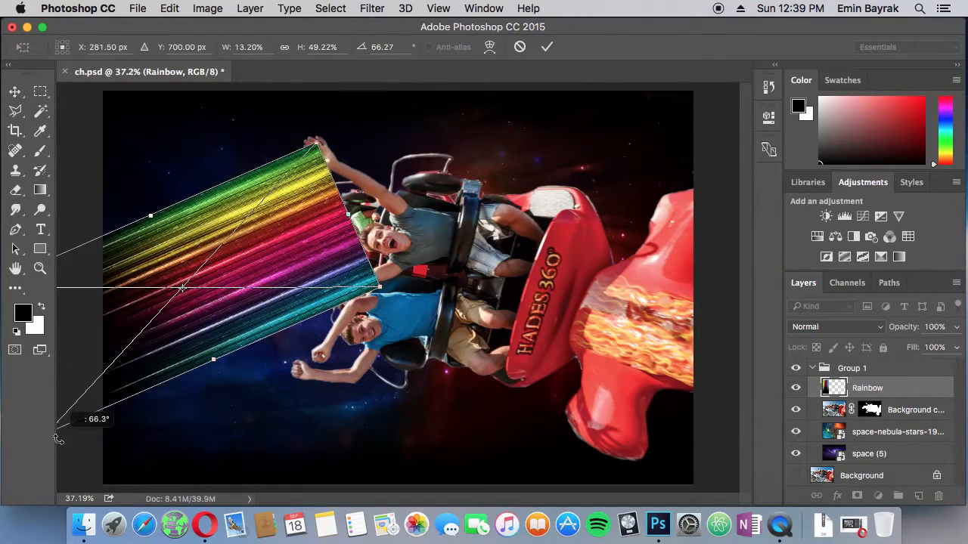
{"action": "left_click_drag", "start_coordinate": [236, 254], "coordinate": [212, 269]}
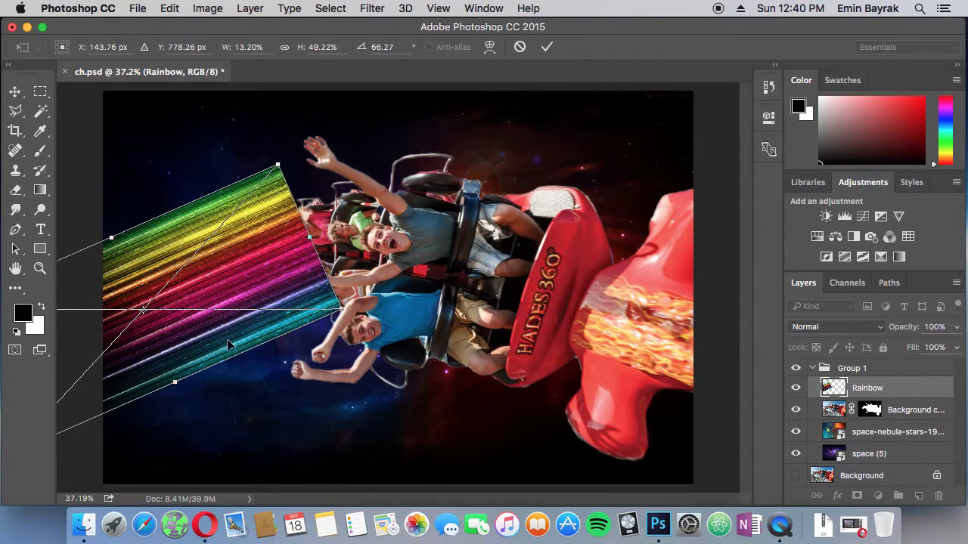
{"action": "left_click_drag", "start_coordinate": [176, 376], "coordinate": [168, 367]}
{"action": "left_click_drag", "start_coordinate": [110, 239], "coordinate": [123, 264]}
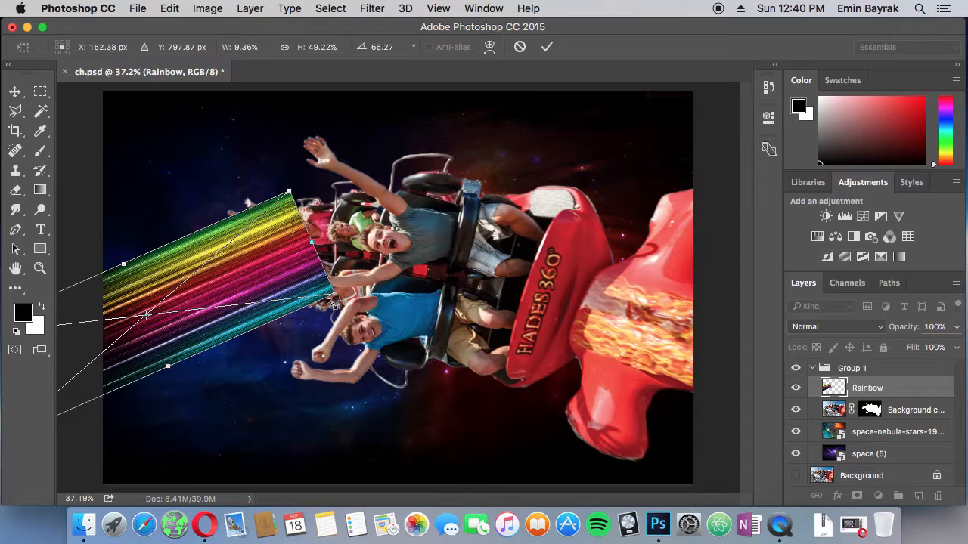
{"action": "left_click_drag", "start_coordinate": [293, 176], "coordinate": [277, 192]}
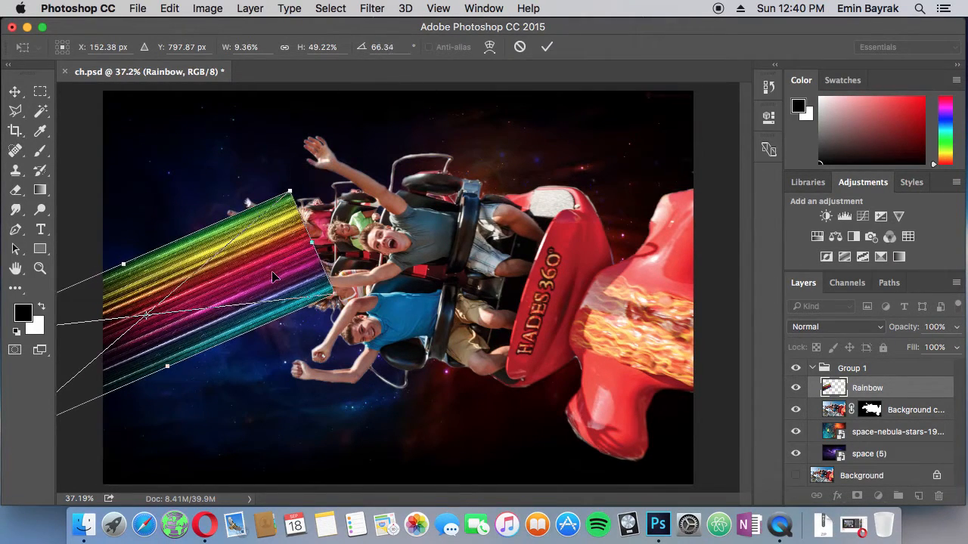
Scale the rainbow to 5.12% width and 31.74% height, angled at 65.05°, with its bright end against the rearmost riders
{"action": "left_click_drag", "start_coordinate": [363, 315], "coordinate": [314, 301]}
{"action": "mouse_move", "coordinate": [284, 261]}
{"action": "left_mouse_down"}
{"action": "mouse_move", "coordinate": [280, 273]}
{"action": "mouse_move", "coordinate": [277, 266]}
{"action": "left_mouse_up"}
{"action": "left_click_drag", "start_coordinate": [224, 217], "coordinate": [227, 241]}
{"action": "left_click_drag", "start_coordinate": [229, 346], "coordinate": [193, 327]}
{"action": "left_click_drag", "start_coordinate": [243, 269], "coordinate": [185, 293]}
{"action": "scroll", "coordinate": [224, 365], "scroll_direction": "down", "scroll_amount": 3}
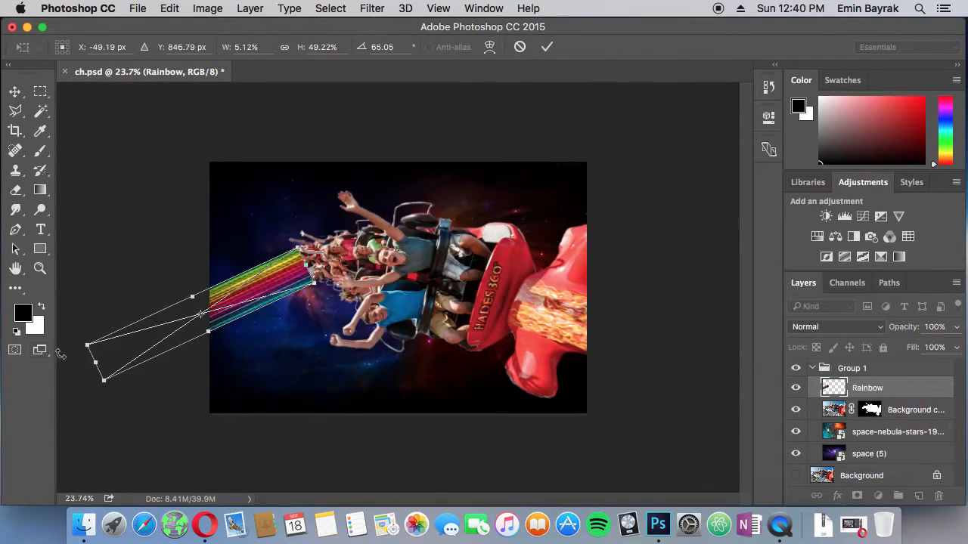
{"action": "left_click_drag", "start_coordinate": [95, 366], "coordinate": [200, 314]}
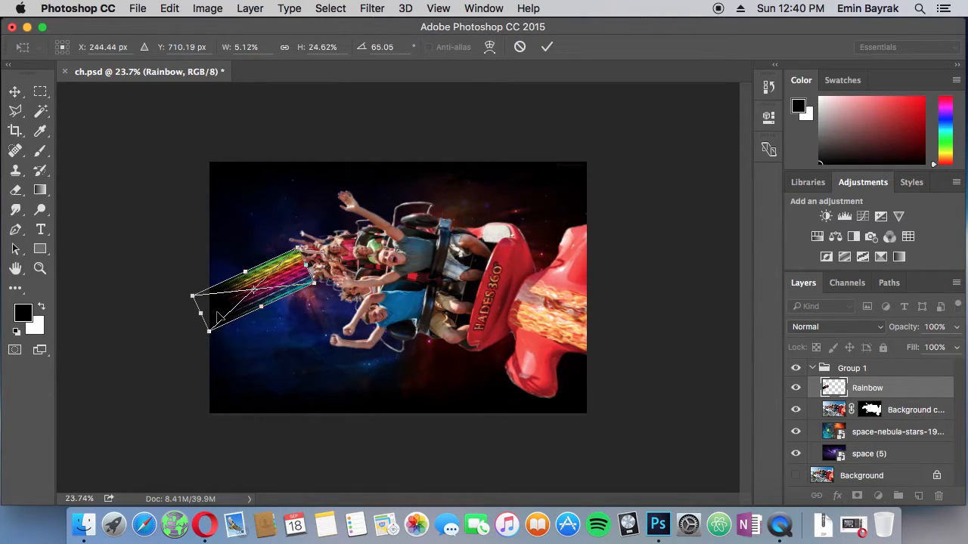
{"action": "left_click_drag", "start_coordinate": [196, 321], "coordinate": [173, 336]}
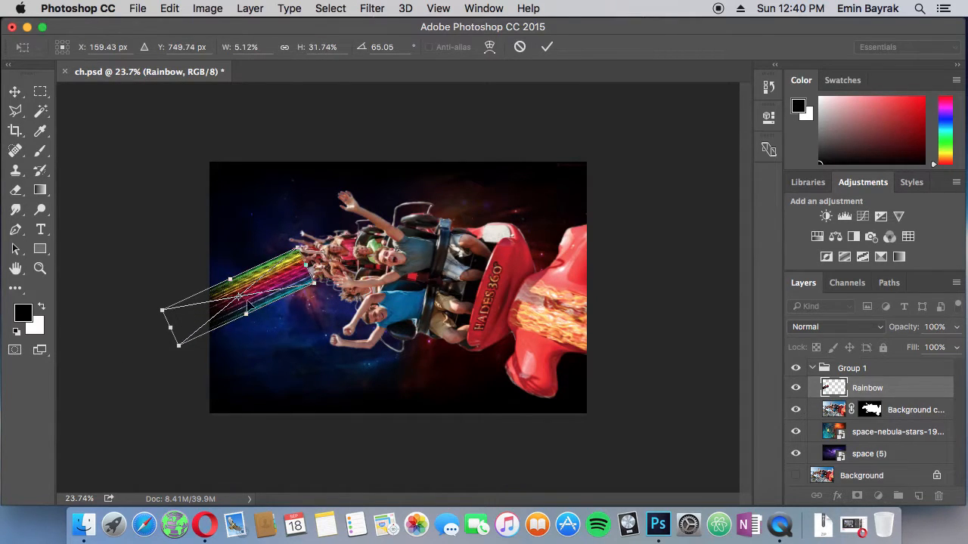
Warp the rainbow with a custom warp so that its trail bends downward from the rear riders
{"action": "right_click", "coordinate": [288, 280]}
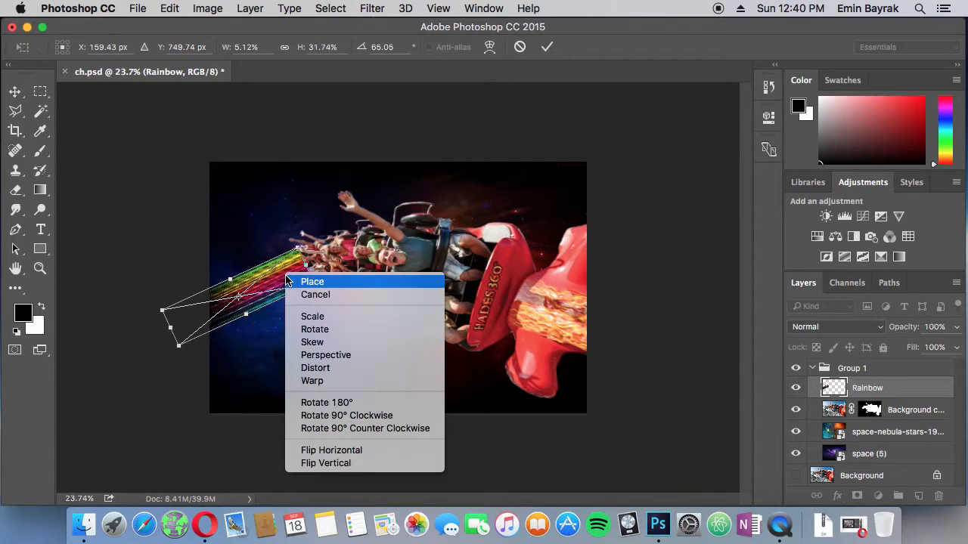
{"action": "left_click", "coordinate": [312, 384]}
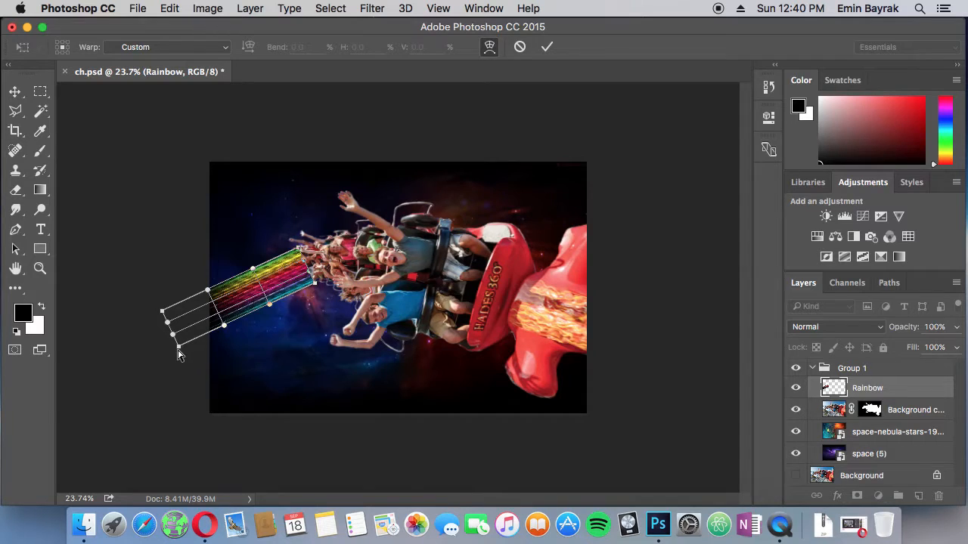
{"action": "left_click_drag", "start_coordinate": [224, 329], "coordinate": [338, 413]}
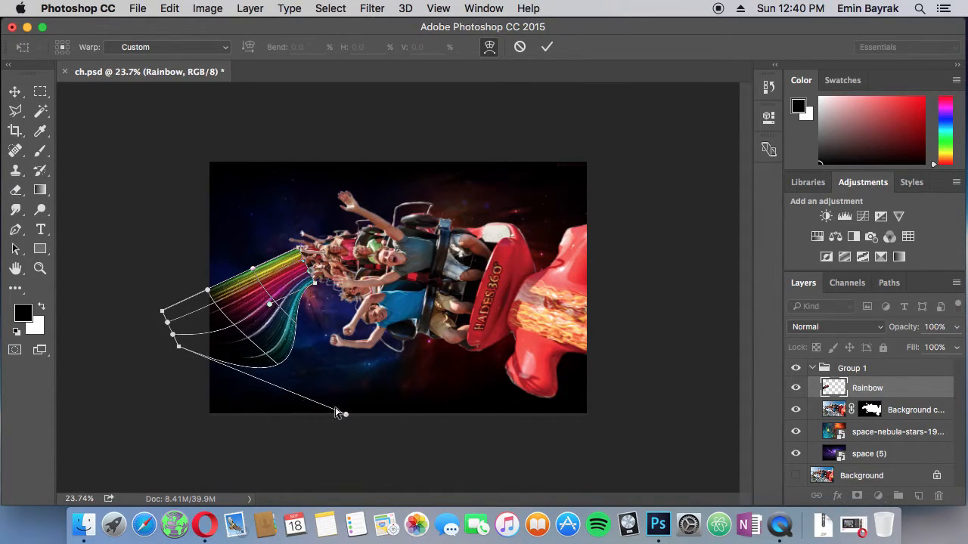
{"action": "left_click_drag", "start_coordinate": [207, 291], "coordinate": [254, 349]}
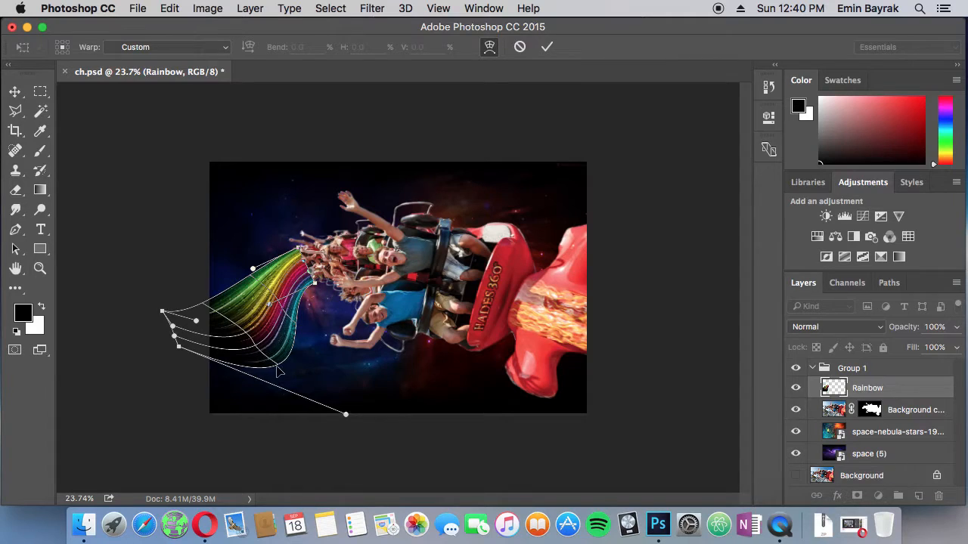
{"action": "left_click_drag", "start_coordinate": [206, 305], "coordinate": [231, 314]}
{"action": "left_click_drag", "start_coordinate": [162, 316], "coordinate": [391, 285]}
{"action": "scroll", "coordinate": [285, 370], "scroll_direction": "up", "scroll_amount": 1}
{"action": "scroll", "coordinate": [287, 378], "scroll_direction": "up", "scroll_amount": 5}
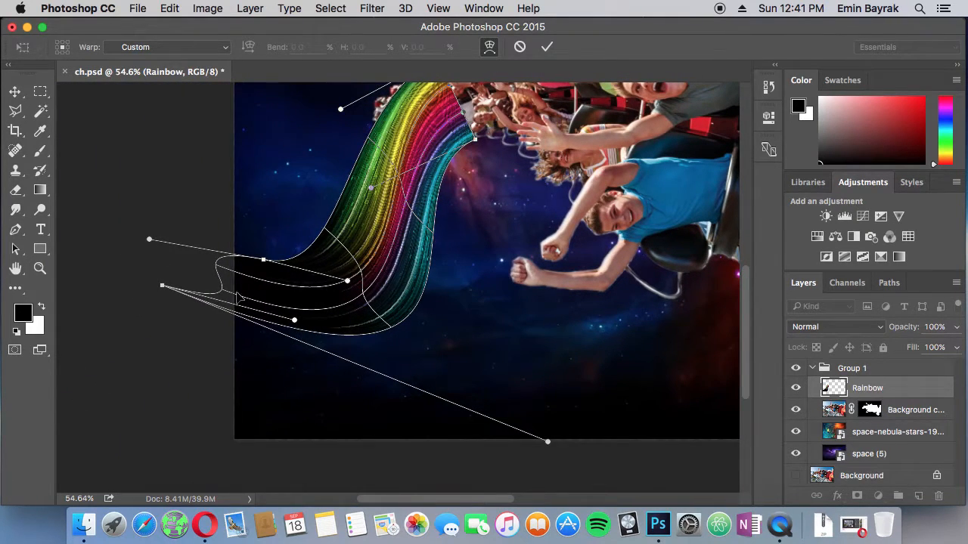
Extend the warped rainbow's faded end down to the canvas's lower-left corner, forming a long curved trail
{"action": "left_click_drag", "start_coordinate": [163, 286], "coordinate": [361, 398]}
{"action": "left_click_drag", "start_coordinate": [367, 285], "coordinate": [393, 307]}
{"action": "left_click_drag", "start_coordinate": [428, 348], "coordinate": [355, 318]}
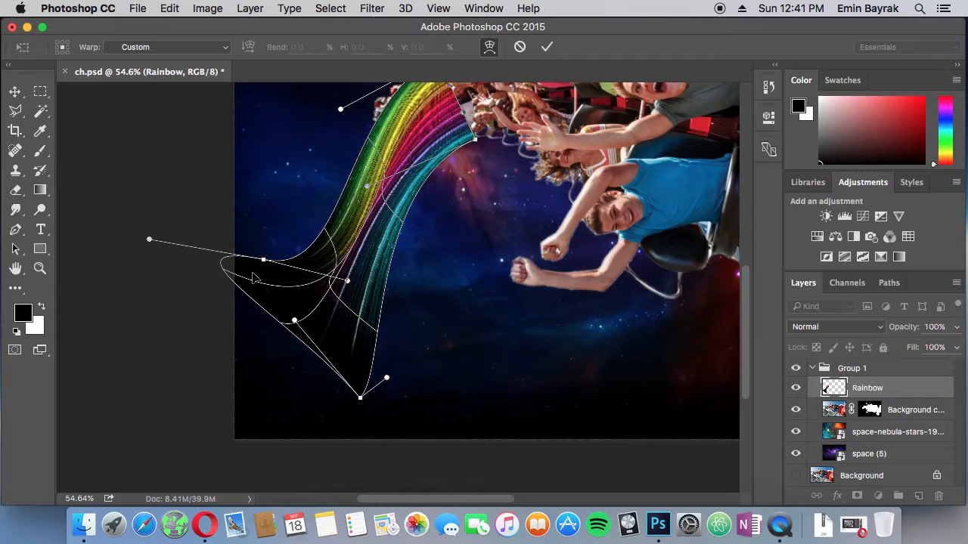
{"action": "left_click_drag", "start_coordinate": [264, 262], "coordinate": [414, 441]}
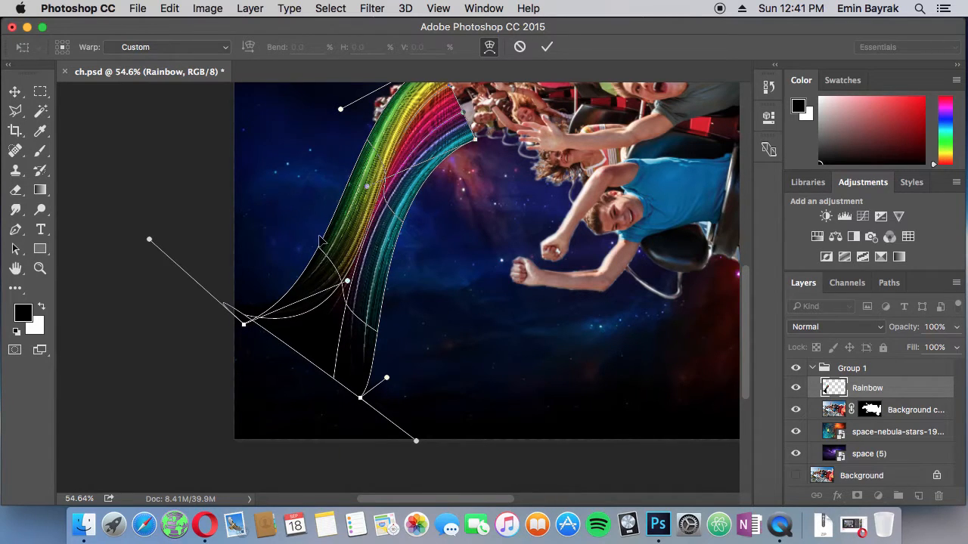
{"action": "left_click_drag", "start_coordinate": [346, 281], "coordinate": [280, 444]}
{"action": "left_click_drag", "start_coordinate": [382, 336], "coordinate": [318, 358]}
{"action": "left_click_drag", "start_coordinate": [226, 310], "coordinate": [210, 433]}
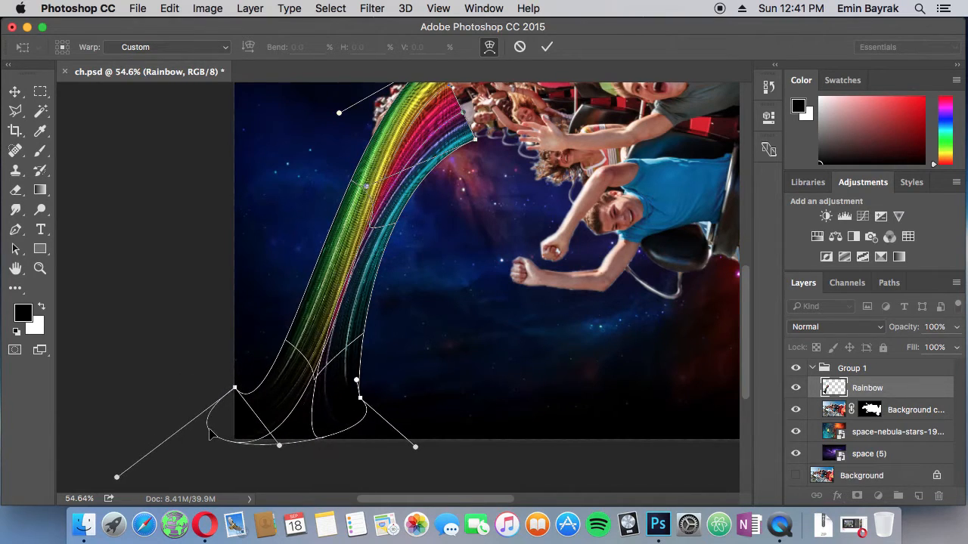
Shift the upper part of the rainbow warp slightly outward from the rear riders and apply the transformation
{"action": "mouse_move", "coordinate": [406, 151]}
{"action": "left_mouse_down"}
{"action": "mouse_move", "coordinate": [376, 145]}
{"action": "mouse_move", "coordinate": [410, 156]}
{"action": "mouse_move", "coordinate": [403, 160]}
{"action": "left_mouse_up"}
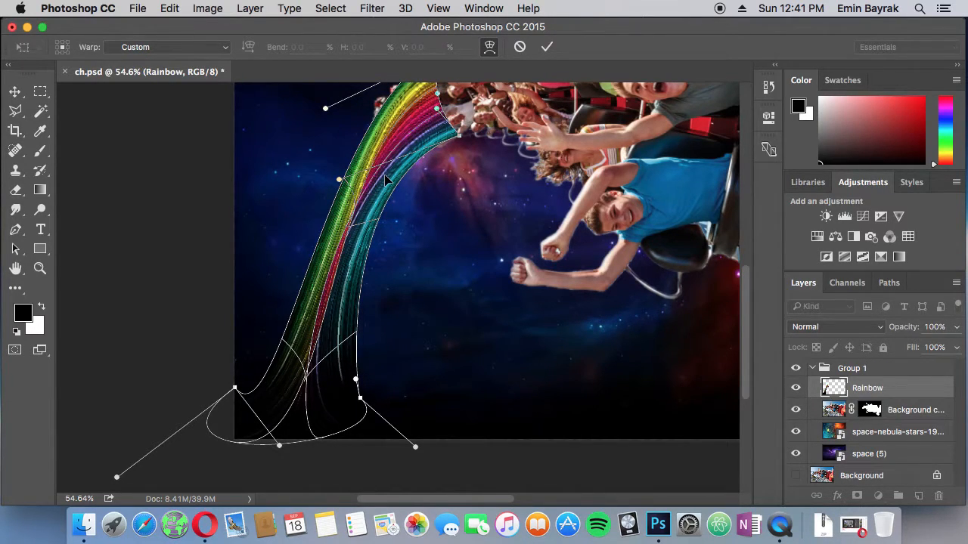
{"action": "scroll", "coordinate": [458, 219], "scroll_direction": "up", "scroll_amount": 2}
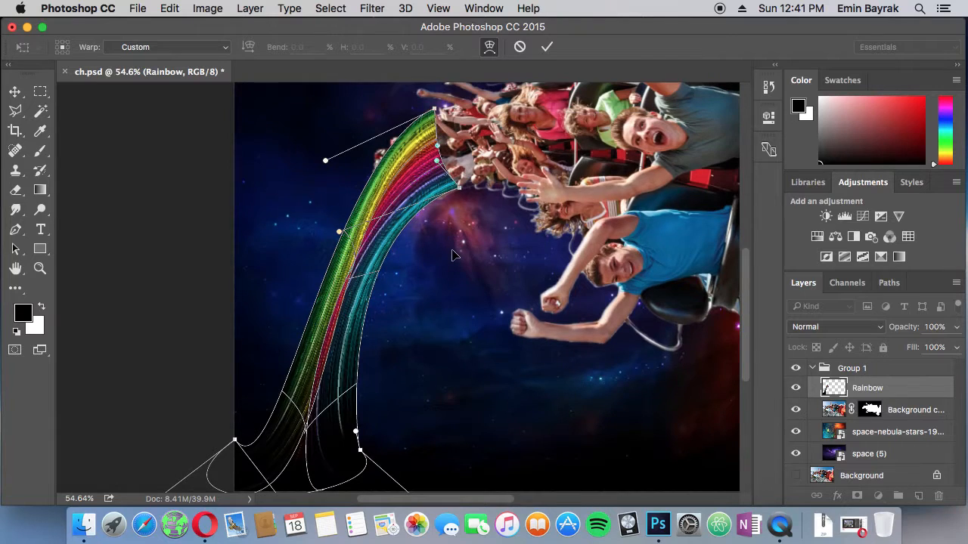
{"action": "scroll", "coordinate": [452, 255], "scroll_direction": "down", "scroll_amount": 3}
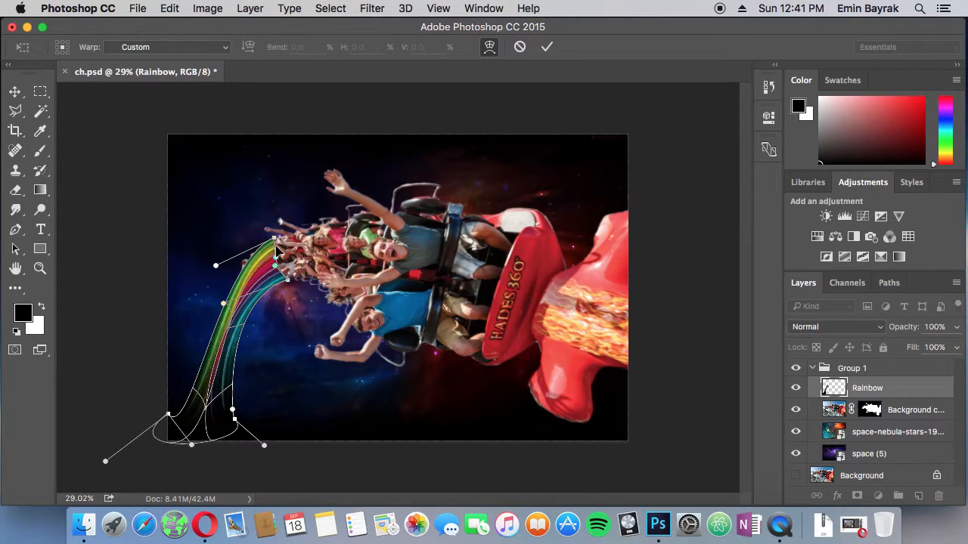
{"action": "key", "text": "Return"}
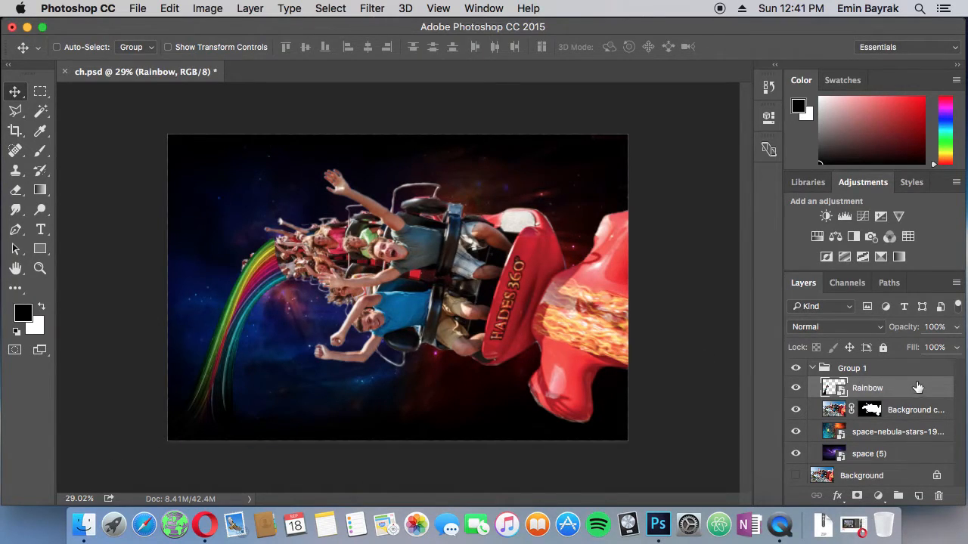
Move the Rainbow layer below Background copy and fade the trail's lower end with a black-to-white linear gradient on a new layer mask
{"action": "left_click_drag", "start_coordinate": [917, 387], "coordinate": [865, 418]}
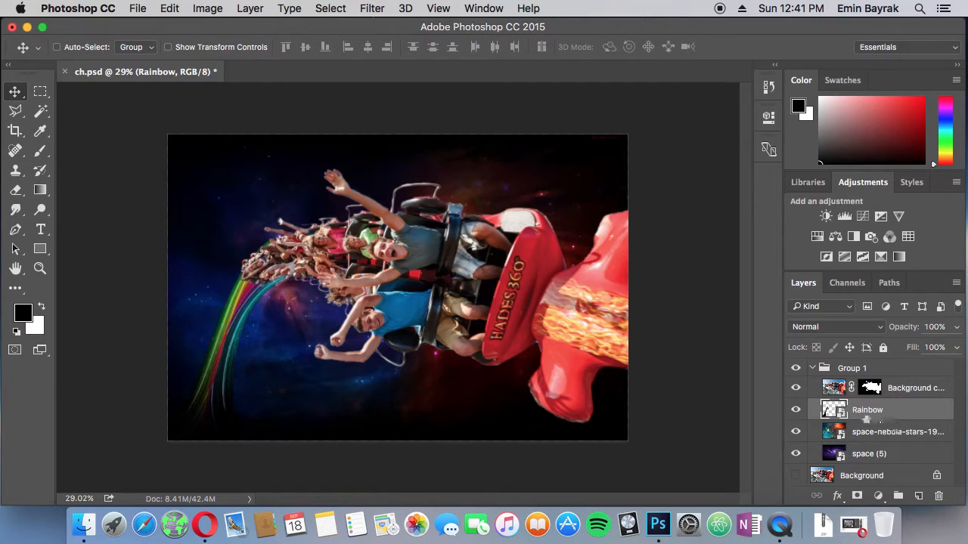
{"action": "left_click", "coordinate": [857, 497]}
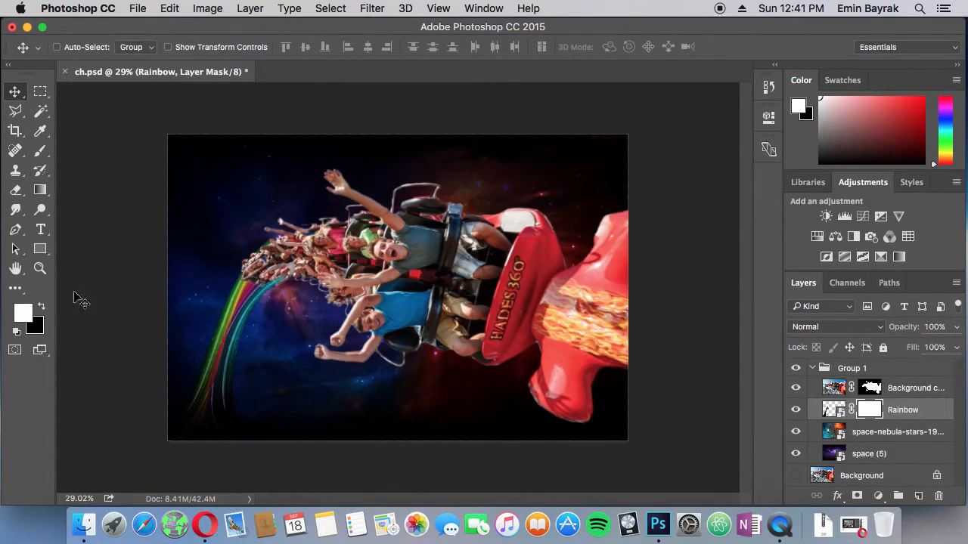
{"action": "left_click_drag", "start_coordinate": [40, 190], "coordinate": [77, 191]}
{"action": "left_click", "coordinate": [42, 307]}
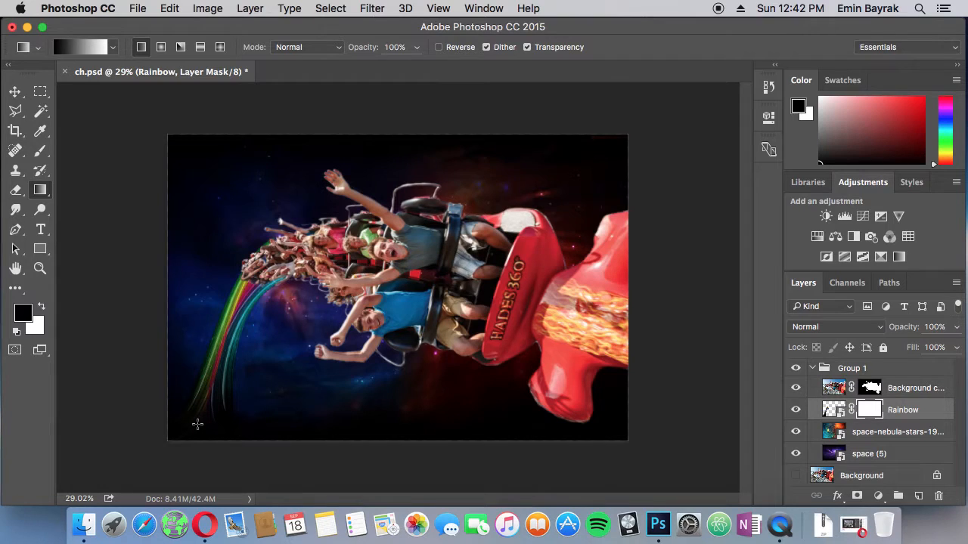
{"action": "left_click_drag", "start_coordinate": [209, 399], "coordinate": [269, 263]}
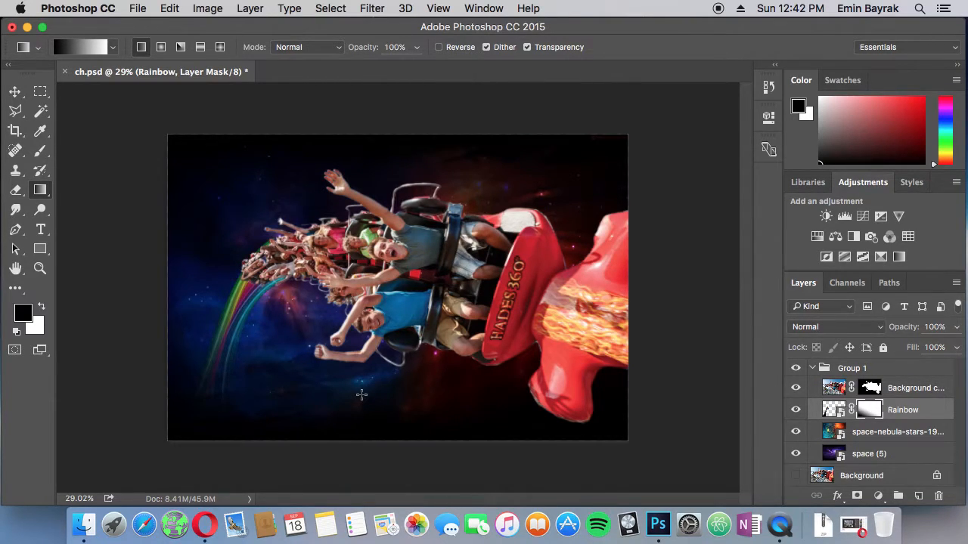
Increase the contrast of the Background copy image with an S-shaped RGB Curves adjustment, mapping input 61 to 47 and 192 to 213
{"action": "left_click", "coordinate": [837, 387]}
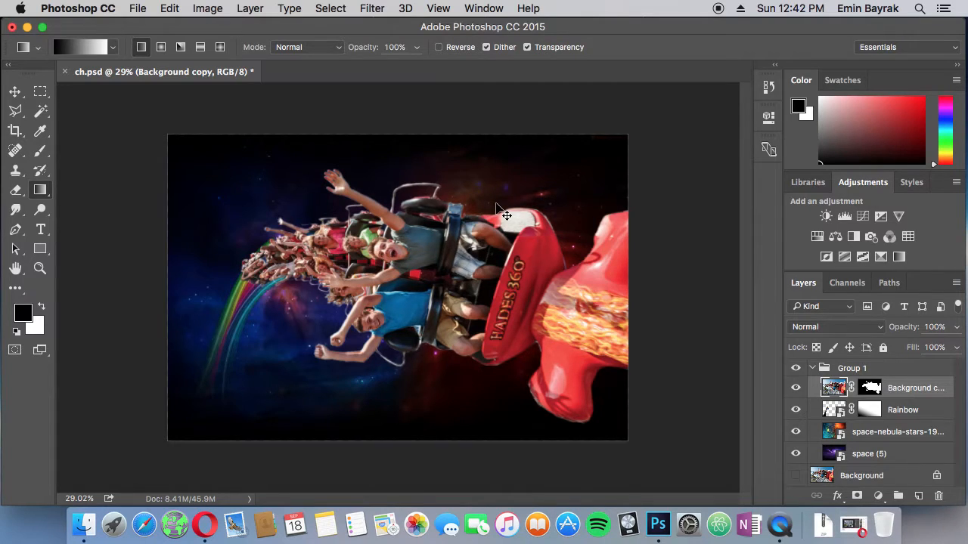
{"action": "key", "text": "super+m"}
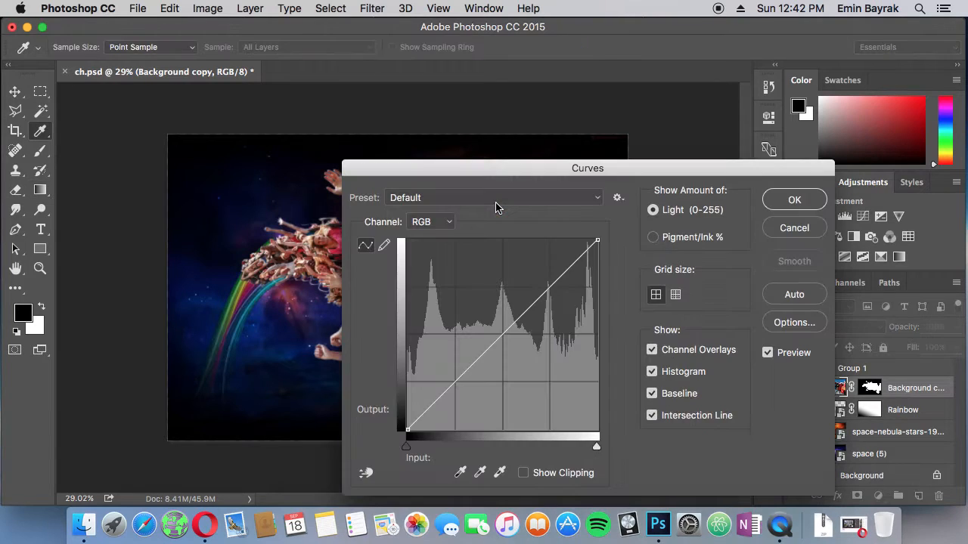
{"action": "left_click_drag", "start_coordinate": [460, 378], "coordinate": [468, 391]}
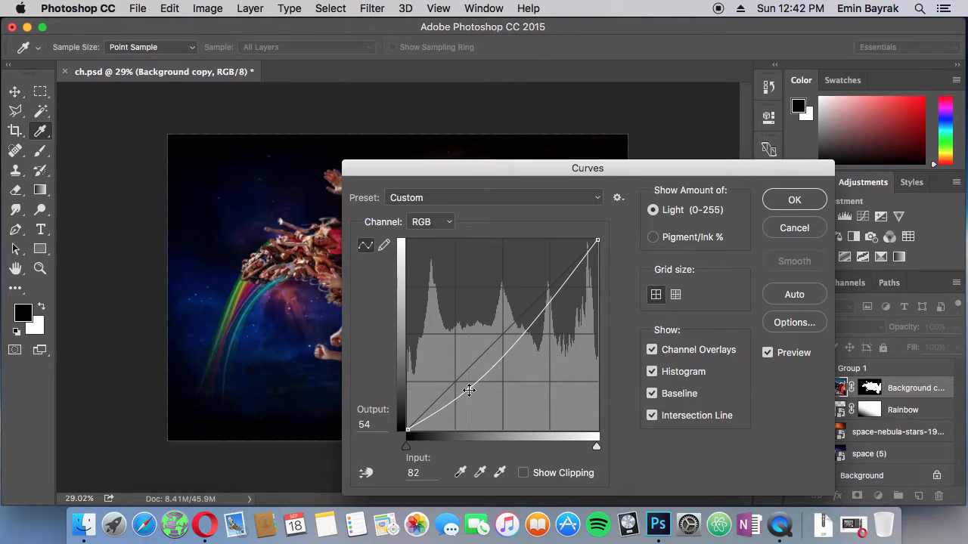
{"action": "left_click_drag", "start_coordinate": [568, 282], "coordinate": [548, 269]}
{"action": "left_click_drag", "start_coordinate": [527, 175], "coordinate": [816, 151]}
{"action": "left_click_drag", "start_coordinate": [836, 244], "coordinate": [840, 247]}
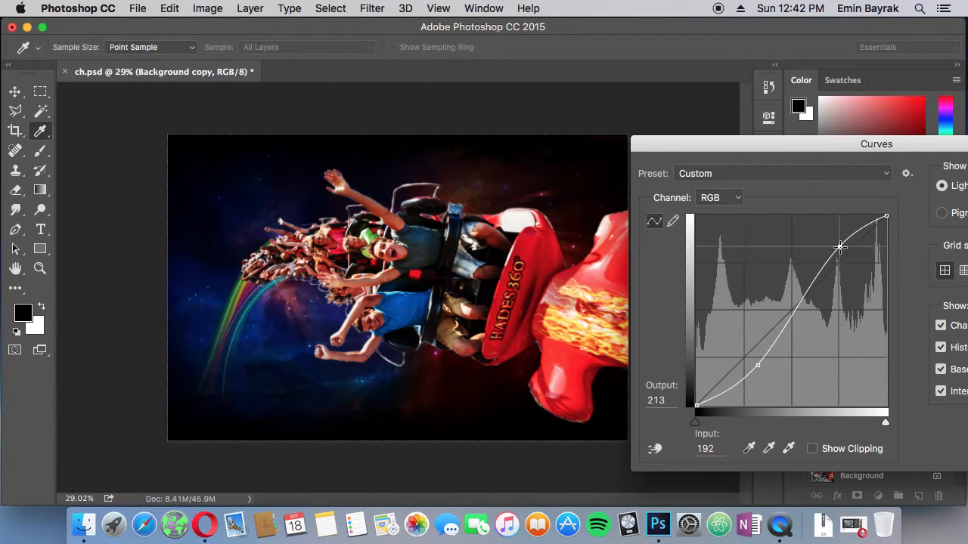
{"action": "left_click_drag", "start_coordinate": [757, 366], "coordinate": [742, 370]}
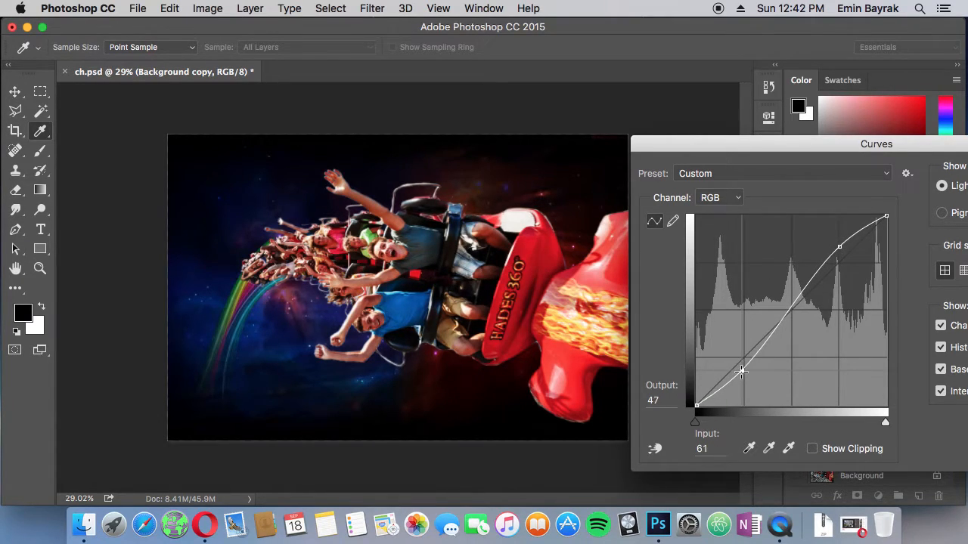
{"action": "left_click_drag", "start_coordinate": [734, 143], "coordinate": [539, 165]}
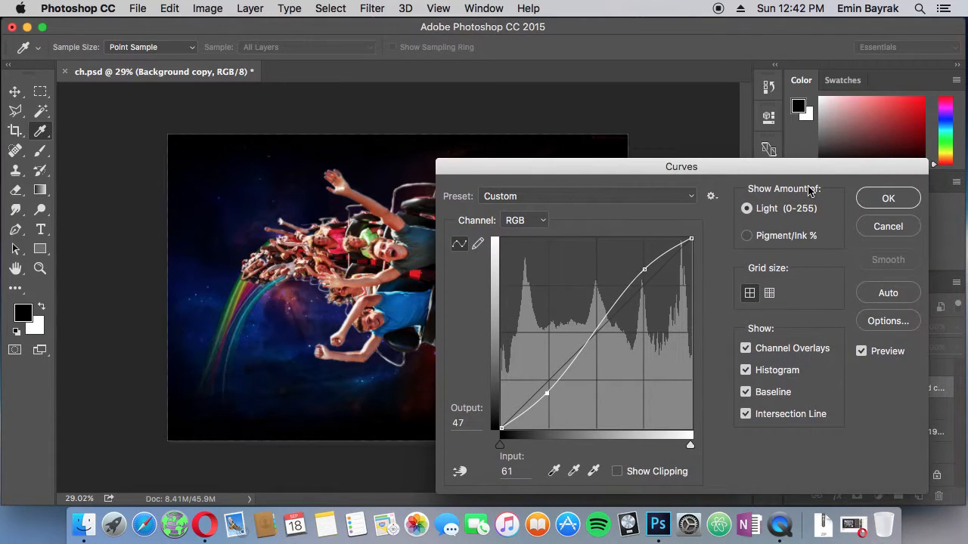
{"action": "left_click", "coordinate": [888, 198]}
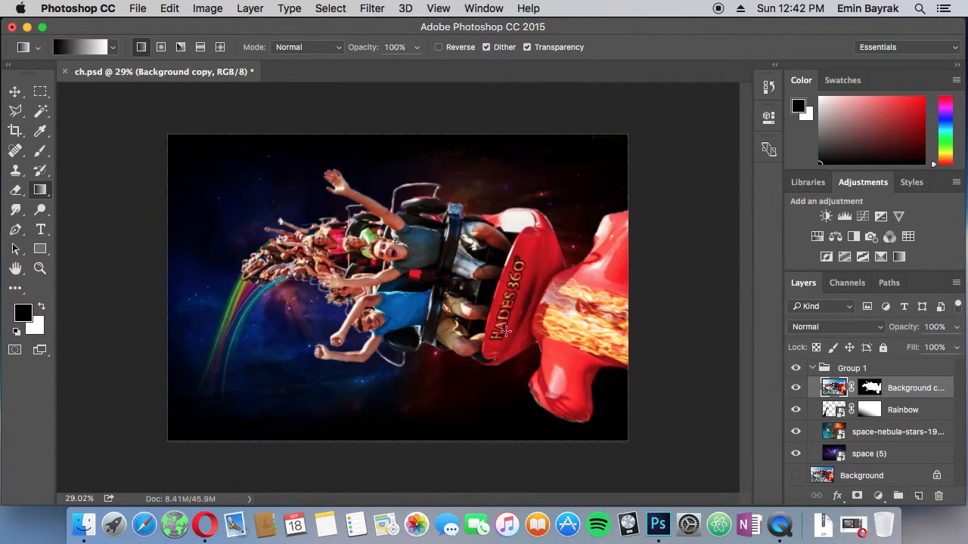
{"action": "scroll", "coordinate": [505, 331], "scroll_direction": "up", "scroll_amount": 3}
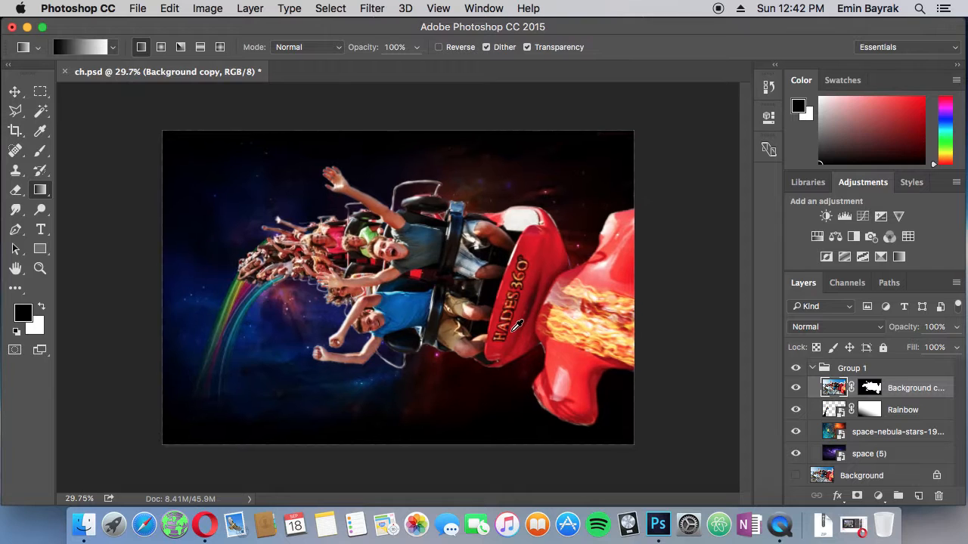
{"action": "scroll", "coordinate": [516, 331], "scroll_direction": "up", "scroll_amount": 2}
{"action": "scroll", "coordinate": [517, 331], "scroll_direction": "down", "scroll_amount": 2}
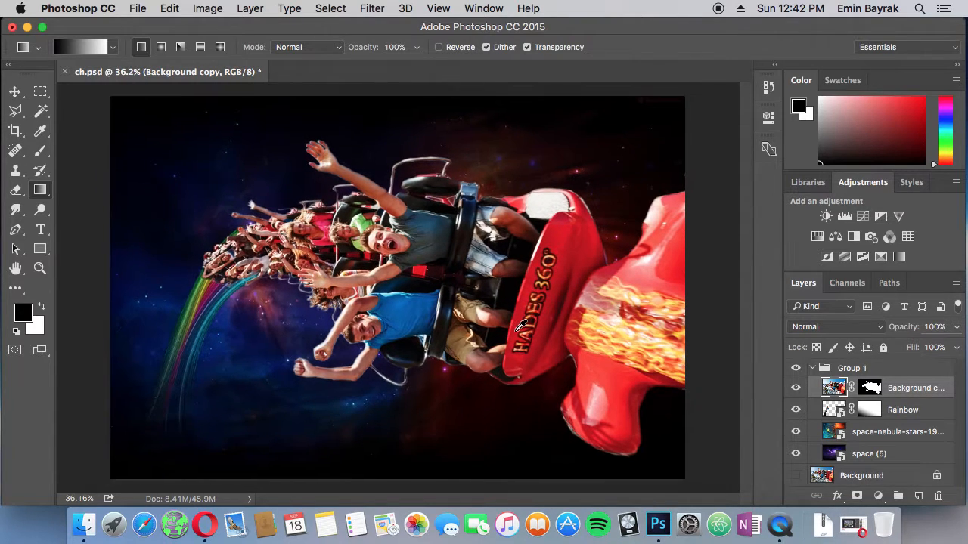
{"action": "scroll", "coordinate": [517, 331], "scroll_direction": "up", "scroll_amount": 1}
{"action": "scroll", "coordinate": [520, 327], "scroll_direction": "up", "scroll_amount": 1}
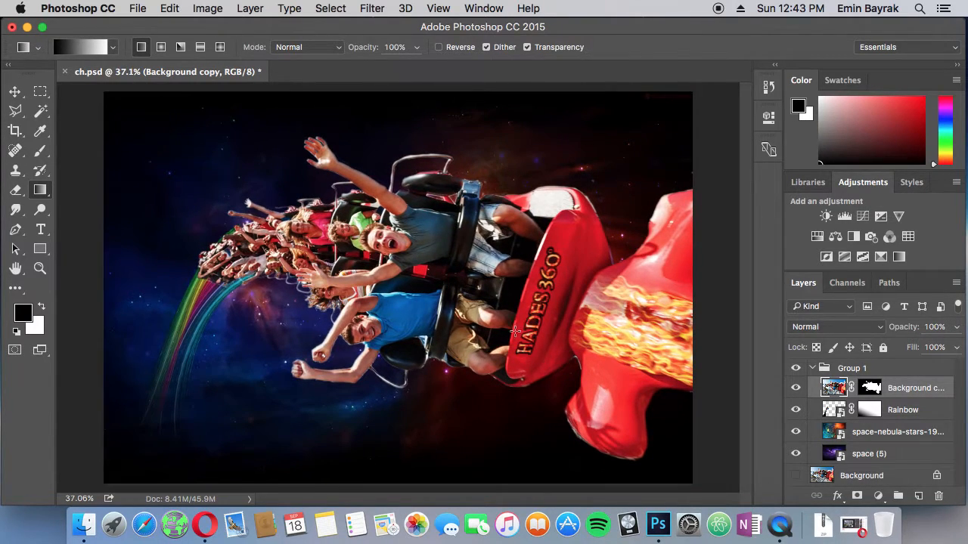